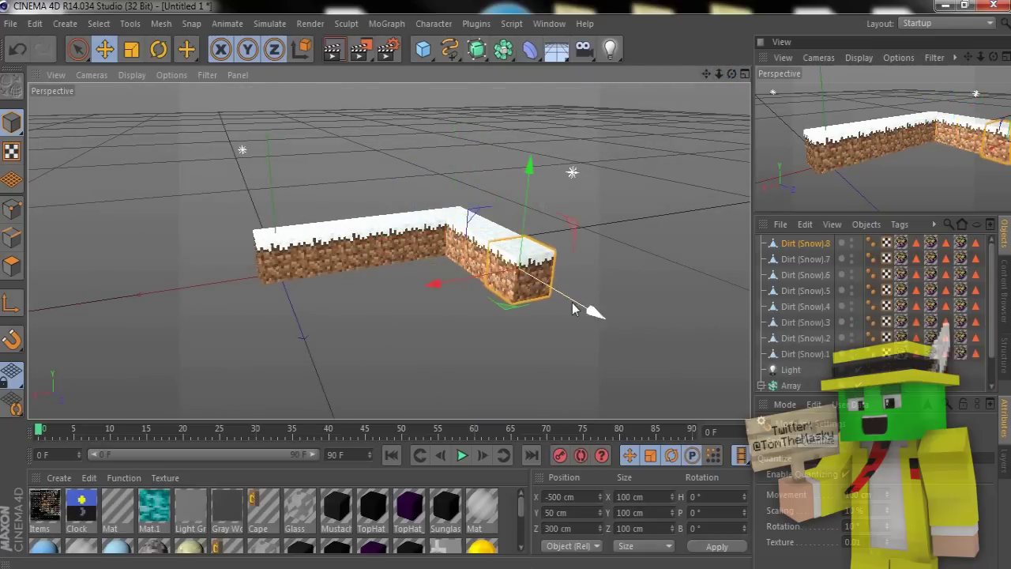
# Undo the last block copies and extend the snowy dirt row by duplication to X -900 cm, turning the corner along Z to 300 cm
pyautogui.hotkey('ctrl', 'z')
pyautogui.hotkey('ctrl', 'z')
pyautogui.hotkey('ctrl', 'z')
pyautogui.moveTo(419, 258); pyautogui.dragTo(478, 251)
pyautogui.keyDown('ctrl'); pyautogui.moveTo(478, 251); pyautogui.dragTo(492, 233); pyautogui.keyUp('ctrl')
pyautogui.click(463, 251)
pyautogui.keyDown('ctrl'); pyautogui.moveTo(621, 245); pyautogui.dragTo(649, 254); pyautogui.keyUp('ctrl')
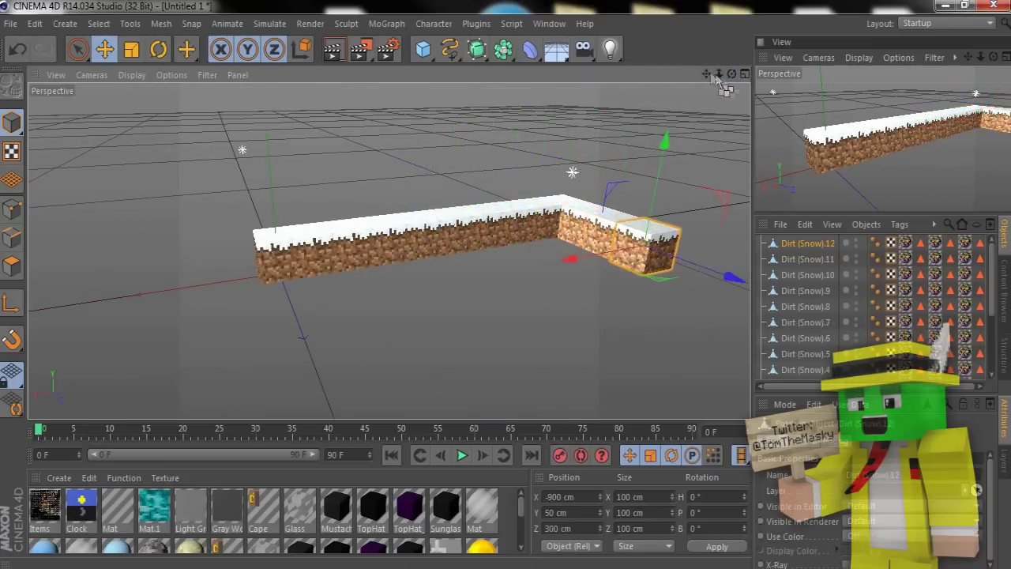
# Extend the second edge of the floor along Z by repeatedly duplicating its end block in 100 cm steps
pyautogui.moveTo(707, 75); pyautogui.dragTo(613, 45)
pyautogui.keyDown('ctrl'); pyautogui.moveTo(627, 241); pyautogui.dragTo(648, 247); pyautogui.keyUp('ctrl')
pyautogui.moveTo(732, 74); pyautogui.dragTo(508, 292)
pyautogui.keyDown('ctrl'); pyautogui.moveTo(600, 353); pyautogui.dragTo(622, 378); pyautogui.keyUp('ctrl')
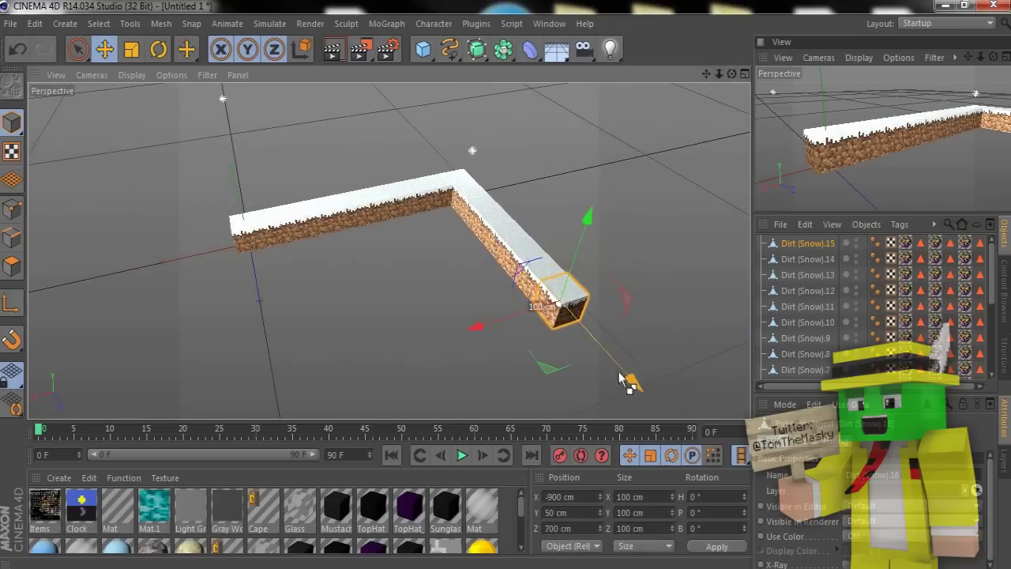
# Select the row of blocks along Z and duplicate it repeatedly along X to X 0 cm, filling a square snow floor
pyautogui.keyDown('alt'); pyautogui.moveTo(737, 101); pyautogui.dragTo(506, 292); pyautogui.keyUp('alt')
pyautogui.moveTo(732, 74); pyautogui.dragTo(731, 78)
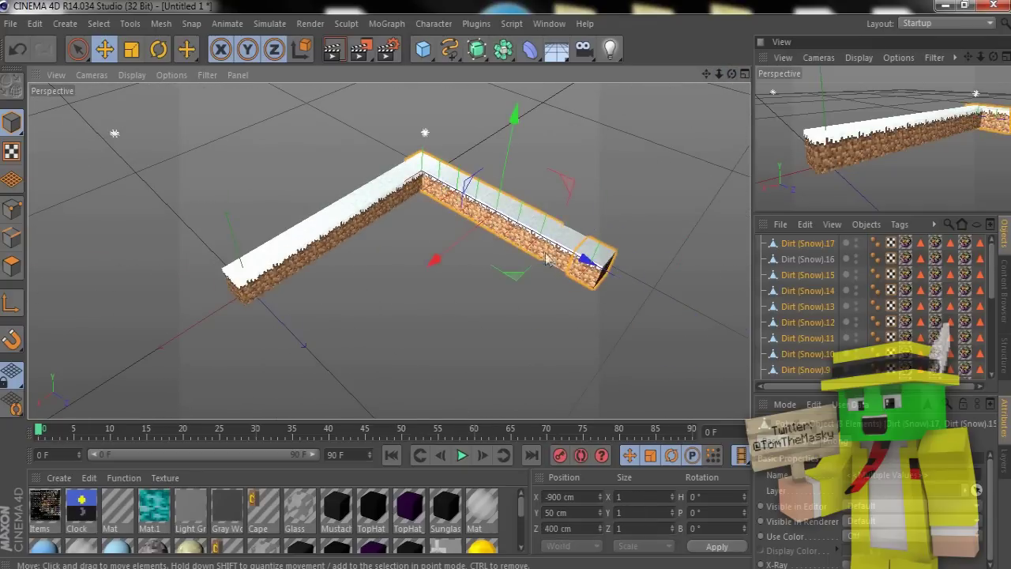
pyautogui.keyDown('ctrl'); pyautogui.moveTo(487, 237); pyautogui.dragTo(472, 251); pyautogui.keyUp('ctrl')
pyautogui.keyDown('ctrl'); pyautogui.moveTo(480, 253); pyautogui.dragTo(418, 305); pyautogui.keyUp('ctrl')
pyautogui.keyDown('ctrl'); pyautogui.moveTo(425, 295); pyautogui.dragTo(343, 353); pyautogui.keyUp('ctrl')
pyautogui.keyDown('ctrl'); pyautogui.moveTo(359, 340); pyautogui.dragTo(306, 382); pyautogui.keyUp('ctrl')
# Save the project under the file name Speeed
pyautogui.click(11, 24)
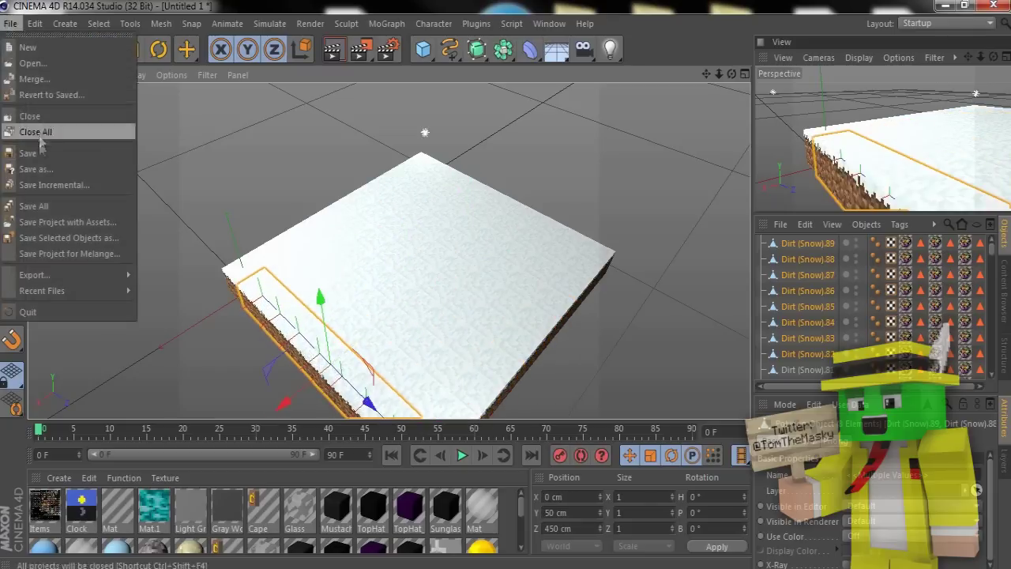
pyautogui.click(34, 169)
pyautogui.click(74, 124)
pyautogui.click(174, 311)
pyautogui.write('Speeed')
pyautogui.press('Return')
# Duplicate the blocks along the floor's back edge one block higher to form a raised row
pyautogui.moveTo(731, 75); pyautogui.dragTo(735, 63)
pyautogui.moveTo(981, 56); pyautogui.dragTo(952, 57)
pyautogui.moveTo(993, 57); pyautogui.dragTo(987, 79)
pyautogui.moveTo(980, 57)
pyautogui.mouseDown()
pyautogui.moveTo(993, 57)
pyautogui.moveTo(978, 57)
pyautogui.mouseUp()
pyautogui.moveTo(967, 57); pyautogui.dragTo(952, 52)
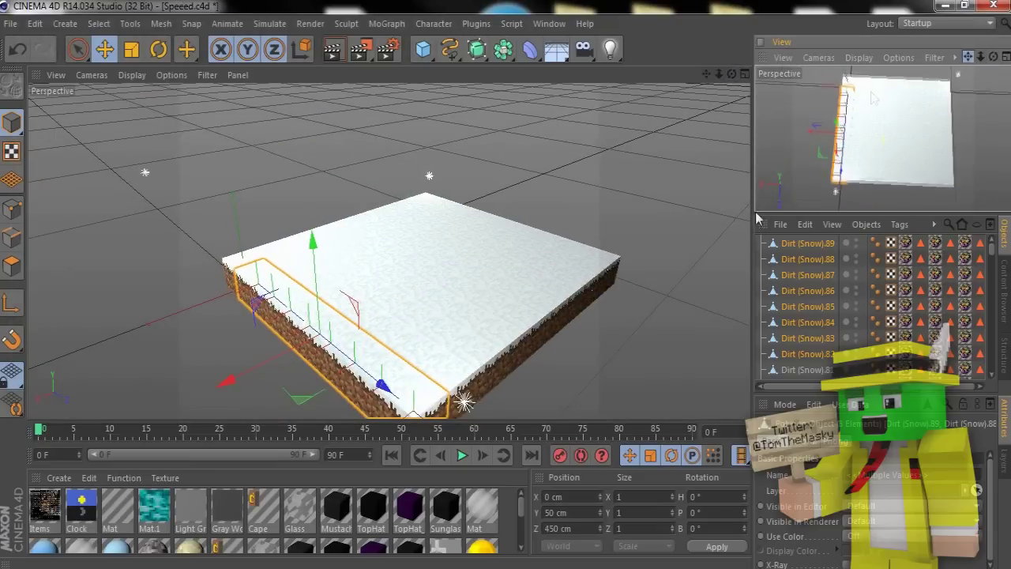
pyautogui.moveTo(731, 75); pyautogui.dragTo(696, 75)
pyautogui.click(287, 218)
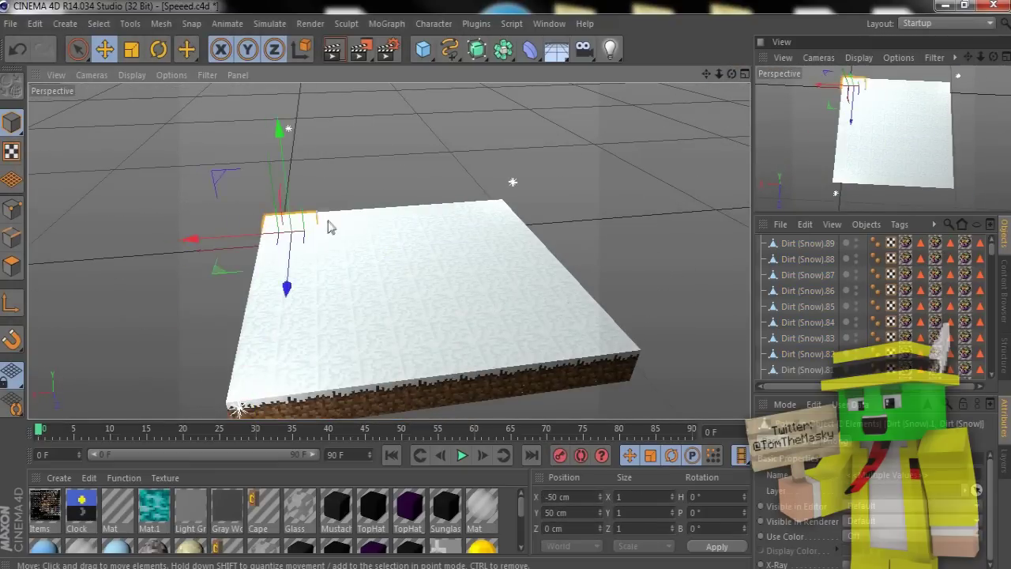
pyautogui.keyDown('alt'); pyautogui.moveTo(499, 240); pyautogui.dragTo(451, 241); pyautogui.keyUp('alt')
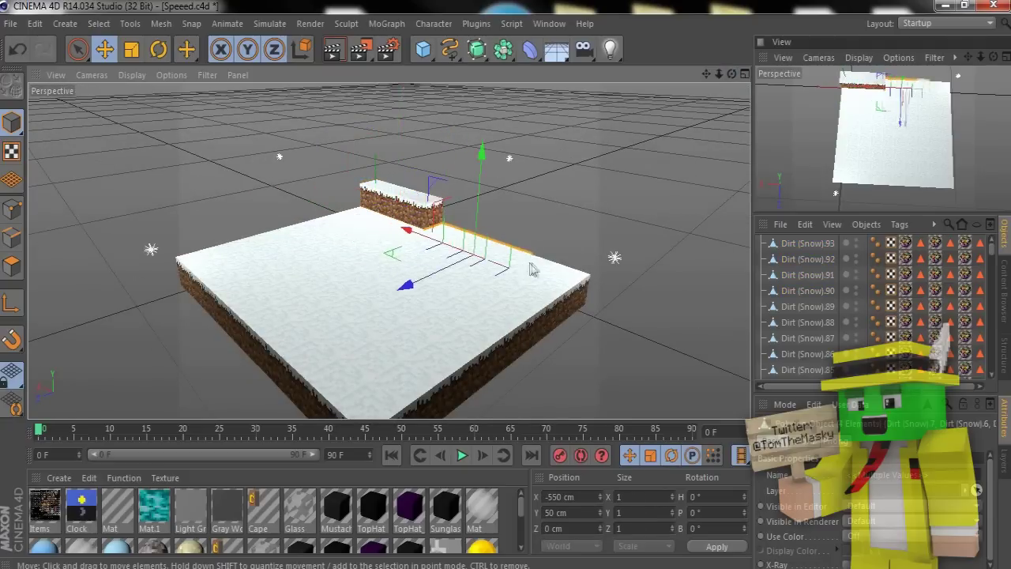
pyautogui.keyDown('ctrl'); pyautogui.moveTo(500, 240); pyautogui.dragTo(501, 205); pyautogui.keyUp('ctrl')
pyautogui.click(586, 317)
# Select the blocks along the adjoining side and front edges of the floor and duplicate them one block higher
pyautogui.scroll(-3, 549, 318)
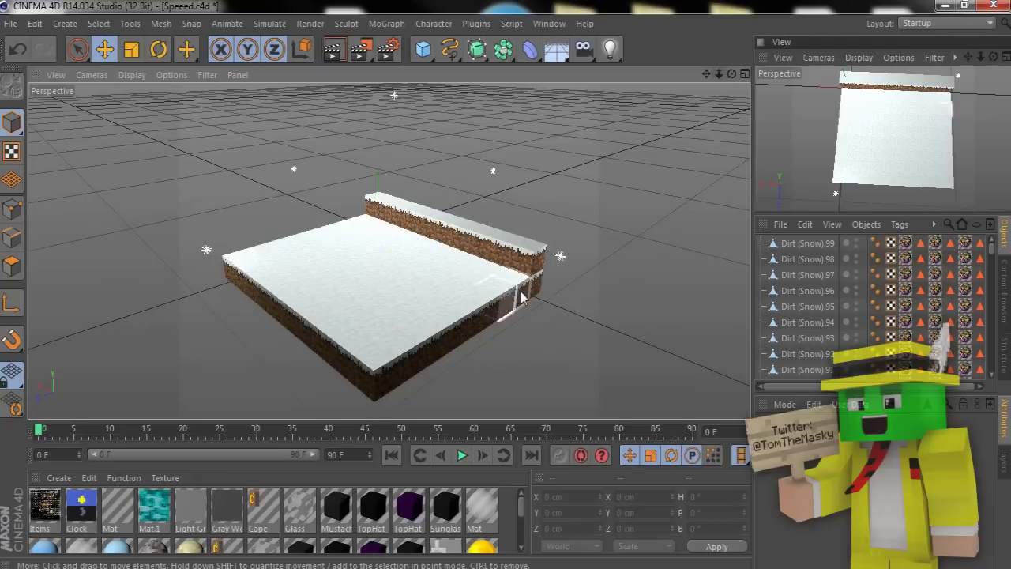
pyautogui.click(522, 297)
pyautogui.keyDown('shift'); pyautogui.click(493, 316); pyautogui.keyUp('shift')
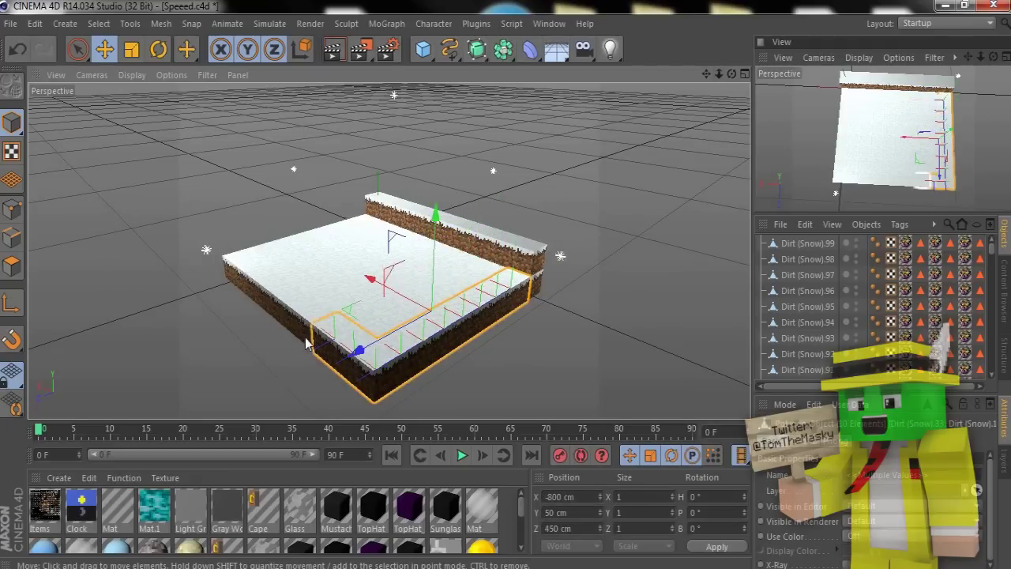
pyautogui.keyDown('ctrl'); pyautogui.moveTo(368, 237); pyautogui.dragTo(429, 314); pyautogui.keyUp('ctrl')
# Build stepped tiers at the wall corner by duplicating progressively shorter block rows upward to Y 450 cm
pyautogui.keyDown('alt'); pyautogui.moveTo(429, 315); pyautogui.dragTo(506, 292, button='right'); pyautogui.keyUp('alt')
pyautogui.moveTo(506, 292); pyautogui.dragTo(508, 289)
pyautogui.moveTo(706, 74); pyautogui.dragTo(683, 125)
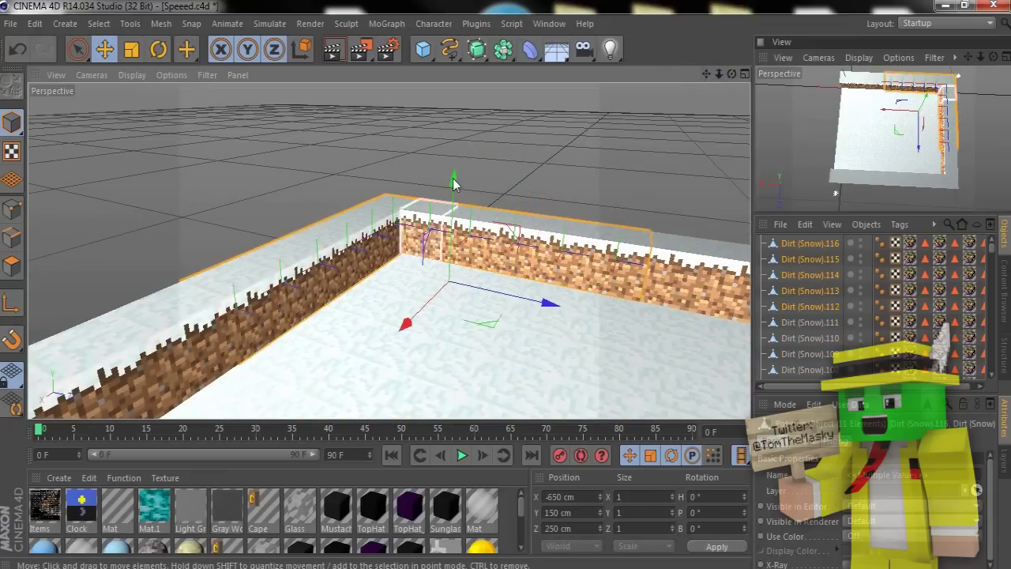
pyautogui.keyDown('ctrl'); pyautogui.moveTo(454, 184); pyautogui.dragTo(456, 123); pyautogui.keyUp('ctrl')
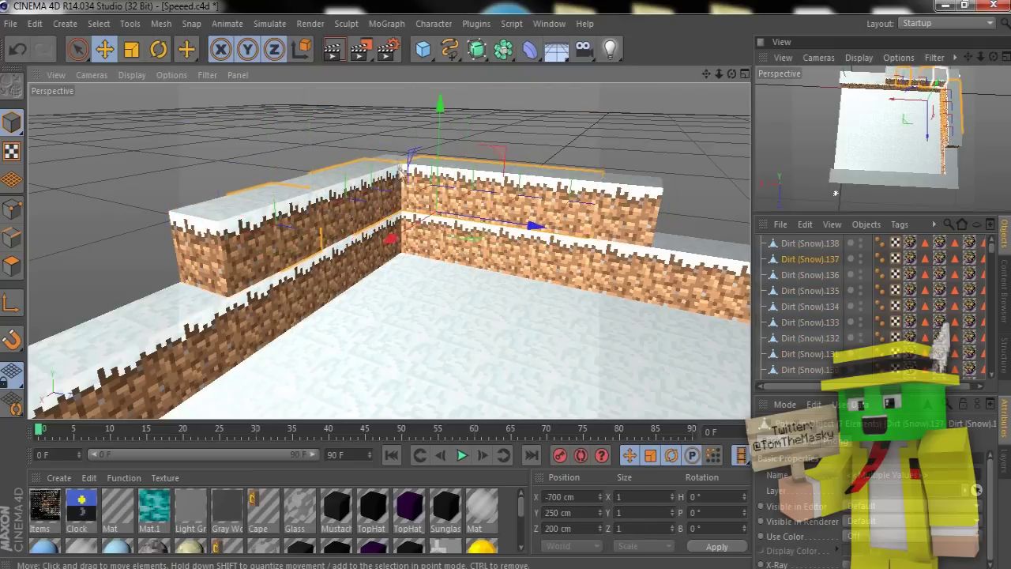
pyautogui.keyDown('ctrl'); pyautogui.moveTo(440, 116); pyautogui.dragTo(440, 54); pyautogui.keyUp('ctrl')
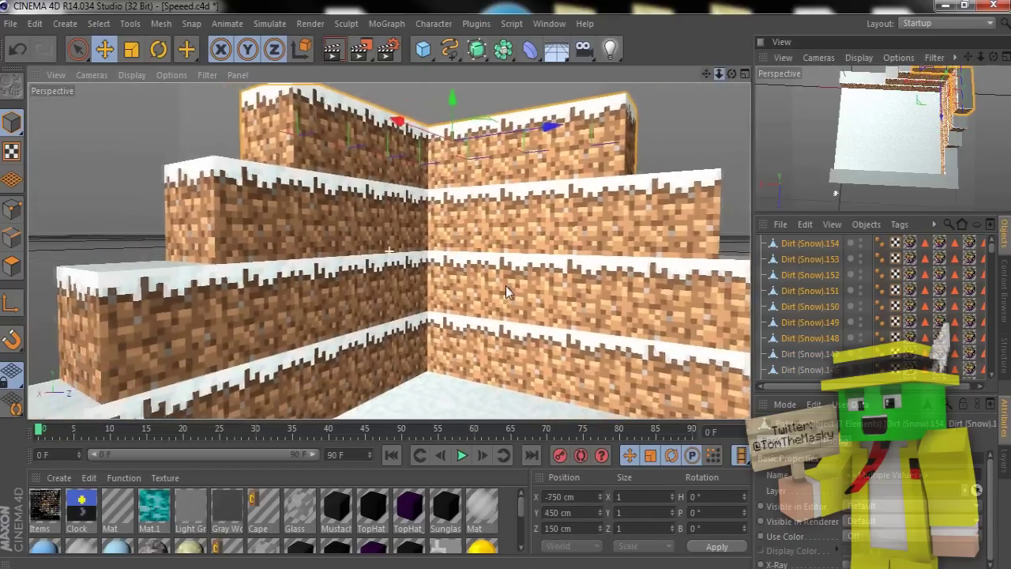
# Frame the wall corner from inside the block terrain and add a camera from that view
pyautogui.moveTo(706, 73); pyautogui.dragTo(685, 37)
pyautogui.moveTo(732, 74); pyautogui.dragTo(706, 59)
pyautogui.click(583, 51)
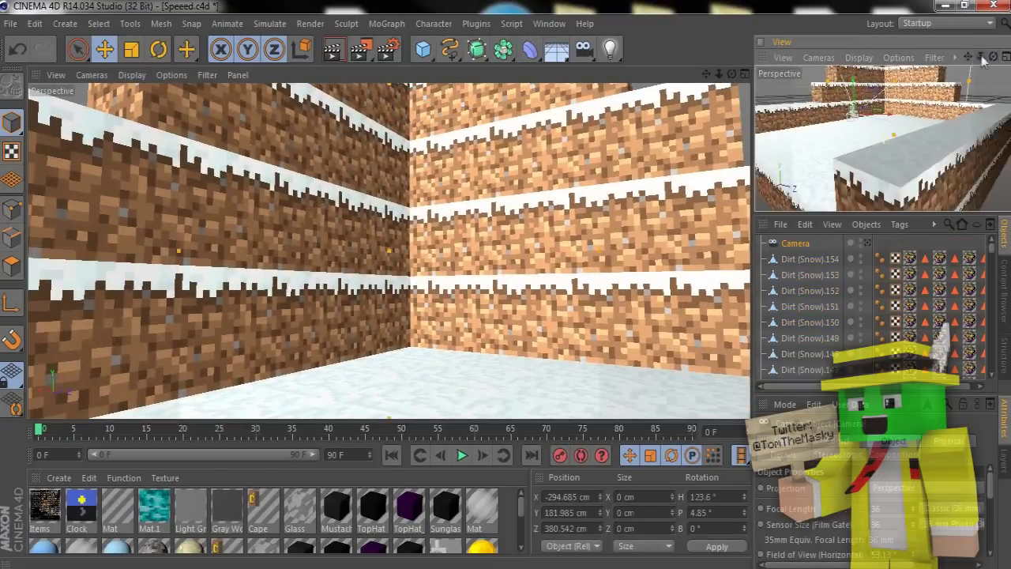
# Create a new project and load Virus's Paid Rig v1 from the content library
pyautogui.click(10, 24)
pyautogui.click(30, 49)
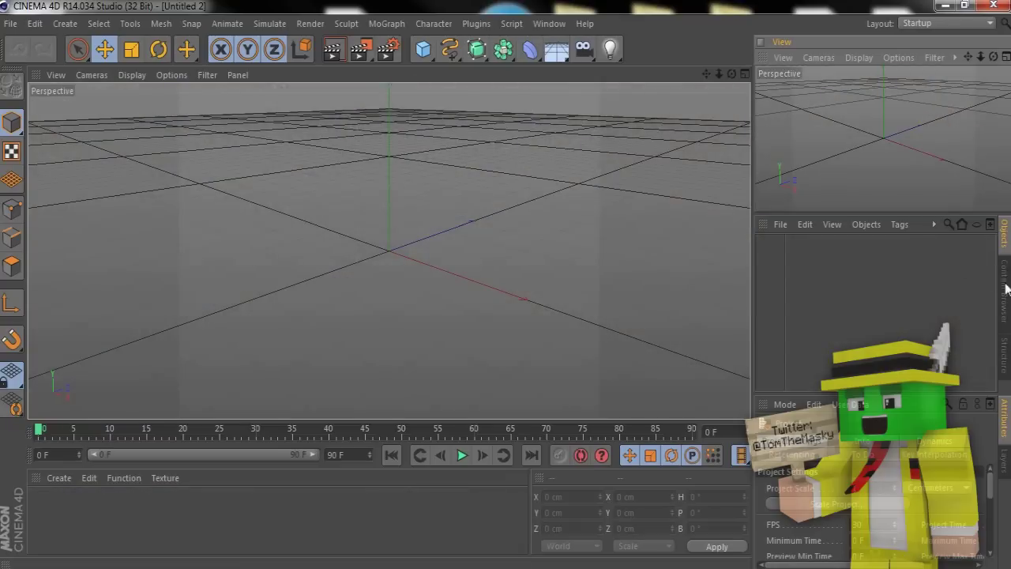
pyautogui.click(1004, 289)
pyautogui.click(964, 224)
pyautogui.click(963, 224)
pyautogui.click(963, 224)
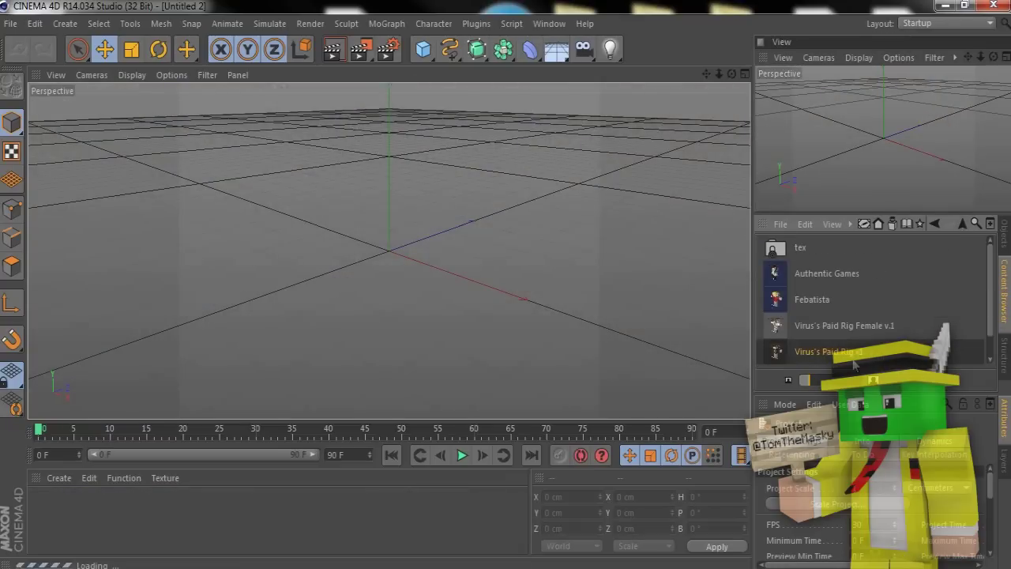
# Merge the light setup file with the Light and Array objects into the scene and select the rig
pyautogui.click(10, 23)
pyautogui.click(29, 80)
pyautogui.moveTo(456, 112); pyautogui.dragTo(456, 301)
pyautogui.doubleClick(234, 261)
pyautogui.doubleClick(150, 190)
pyautogui.doubleClick(254, 288)
pyautogui.click(1004, 236)
pyautogui.click(796, 291)
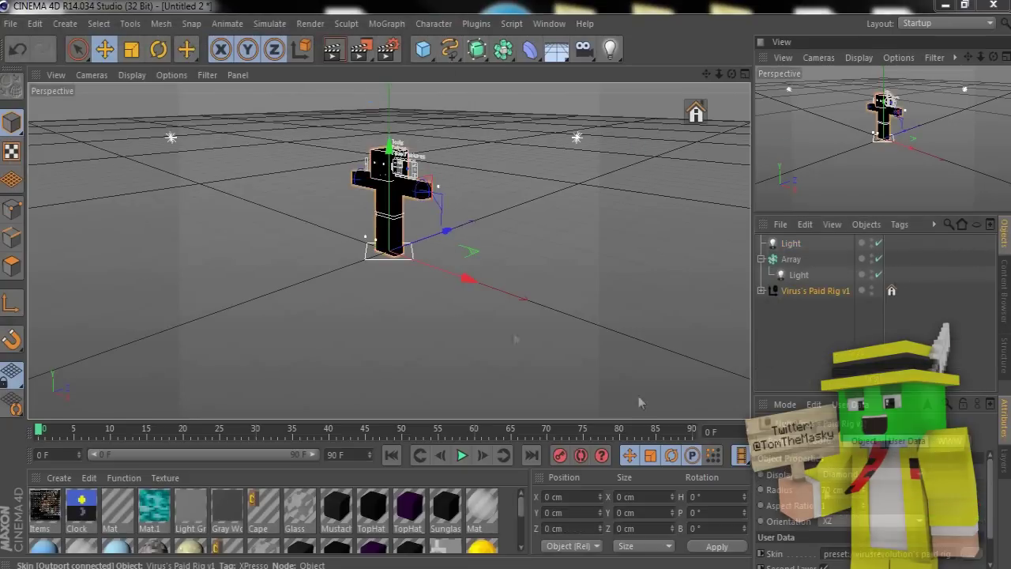
# Load the blue skin with the yellow Pac-Man chest as the rig's Skin texture
pyautogui.click(10, 24)
pyautogui.click(30, 80)
pyautogui.click(62, 157)
pyautogui.moveTo(456, 109); pyautogui.dragTo(456, 152)
pyautogui.click(57, 125)
pyautogui.doubleClick(234, 292)
pyautogui.moveTo(456, 110); pyautogui.dragTo(456, 259)
pyautogui.doubleClick(403, 215)
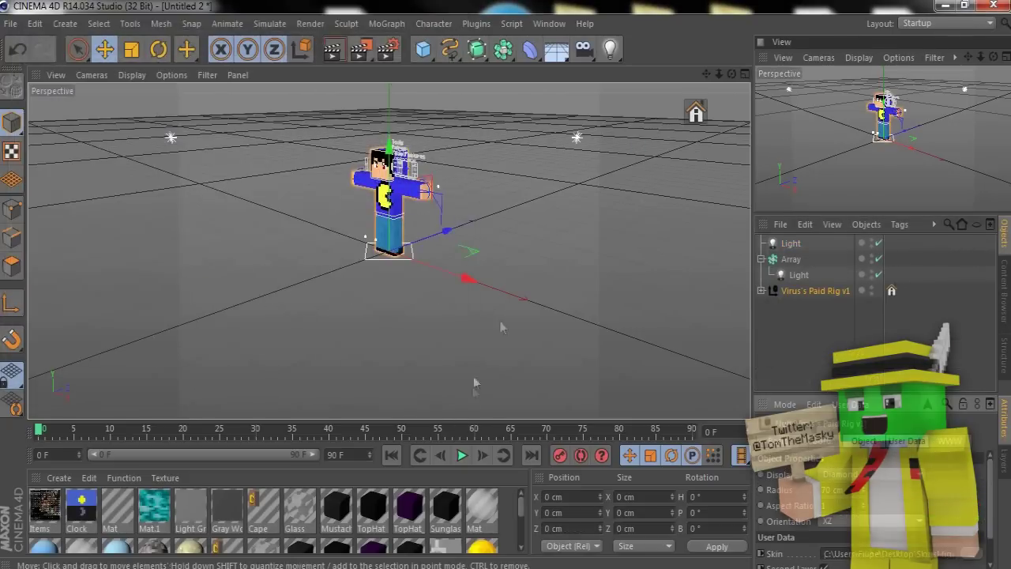
# Shape the character's mouth into a smile with the Facial Features controls
pyautogui.moveTo(718, 75); pyautogui.dragTo(506, 285)
pyautogui.moveTo(707, 75); pyautogui.dragTo(521, 284)
pyautogui.moveTo(719, 75); pyautogui.dragTo(521, 284)
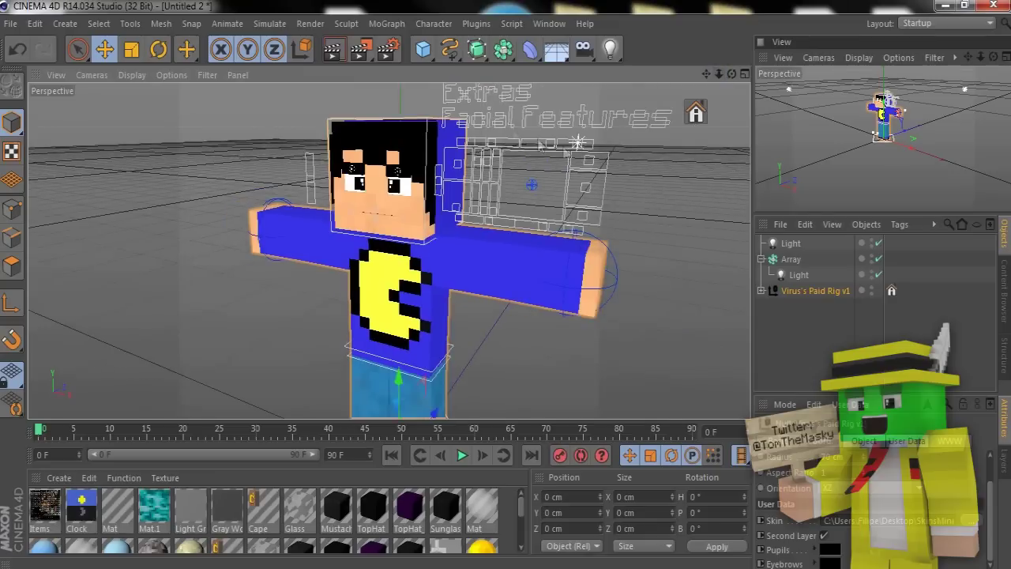
pyautogui.click(475, 148)
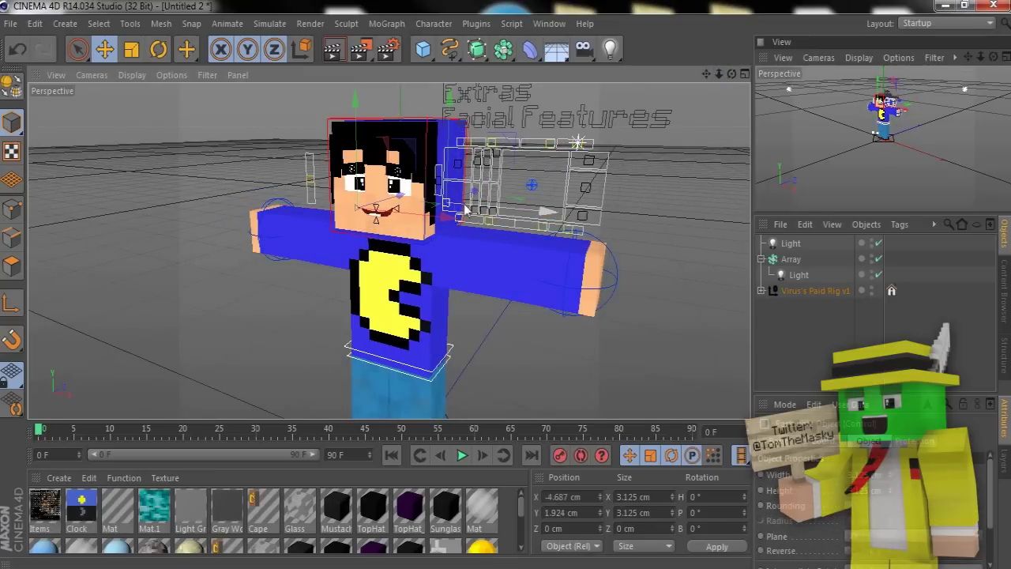
# Bend the character's left arm down by moving its hand controller toward the hip
pyautogui.click(618, 283)
pyautogui.moveTo(620, 286); pyautogui.dragTo(505, 411)
pyautogui.scroll(-3, 417, 330)
# Lower the rig's waist controller to about Y -26.4 cm so that the legs bend
pyautogui.click(418, 331)
pyautogui.scroll(10, 883, 138)
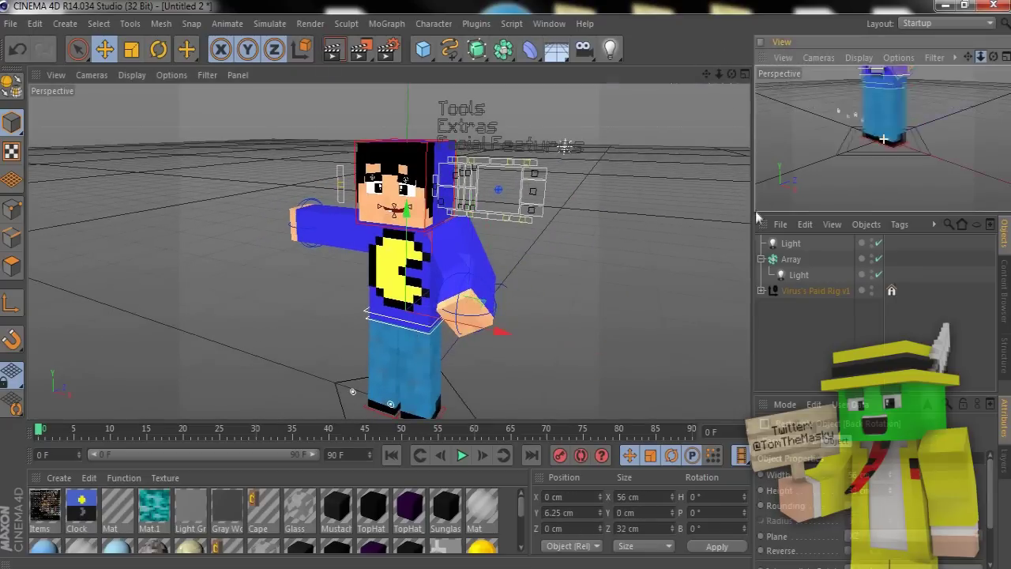
pyautogui.scroll(-3, 883, 138)
pyautogui.moveTo(982, 58); pyautogui.dragTo(945, 89)
pyautogui.moveTo(719, 75); pyautogui.dragTo(243, 76)
pyautogui.moveTo(409, 275)
pyautogui.mouseDown()
pyautogui.moveTo(401, 302)
pyautogui.moveTo(411, 273)
pyautogui.mouseUp()
pyautogui.scroll(-2, 413, 276)
pyautogui.keyDown('alt'); pyautogui.moveTo(427, 346); pyautogui.dragTo(419, 236, button='middle'); pyautogui.keyUp('alt')
pyautogui.click(426, 238)
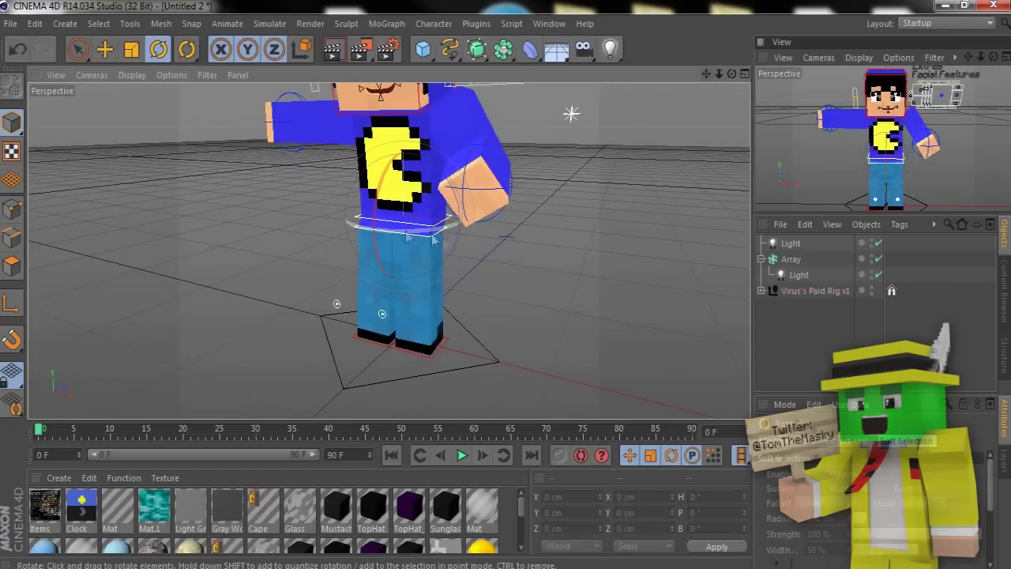
pyautogui.scroll(4, 389, 251)
pyautogui.moveTo(417, 167); pyautogui.dragTo(417, 176)
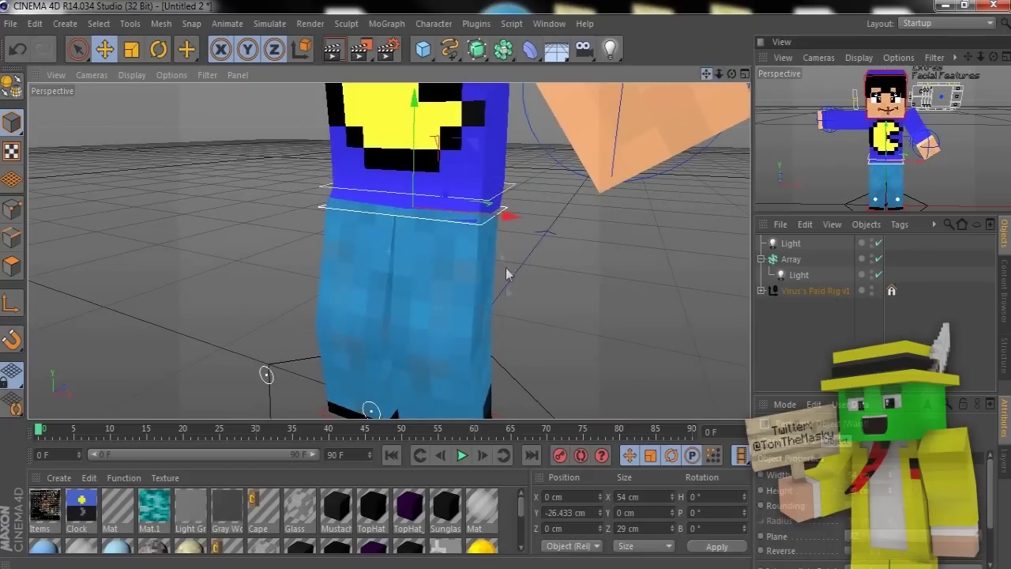
# Bend the right arm down beside the torso with its hand controller and raise the left hand controller slightly
pyautogui.keyDown('alt'); pyautogui.moveTo(508, 273); pyautogui.dragTo(498, 199, button='middle'); pyautogui.keyUp('alt')
pyautogui.click(484, 389)
pyautogui.moveTo(703, 76); pyautogui.dragTo(706, 289)
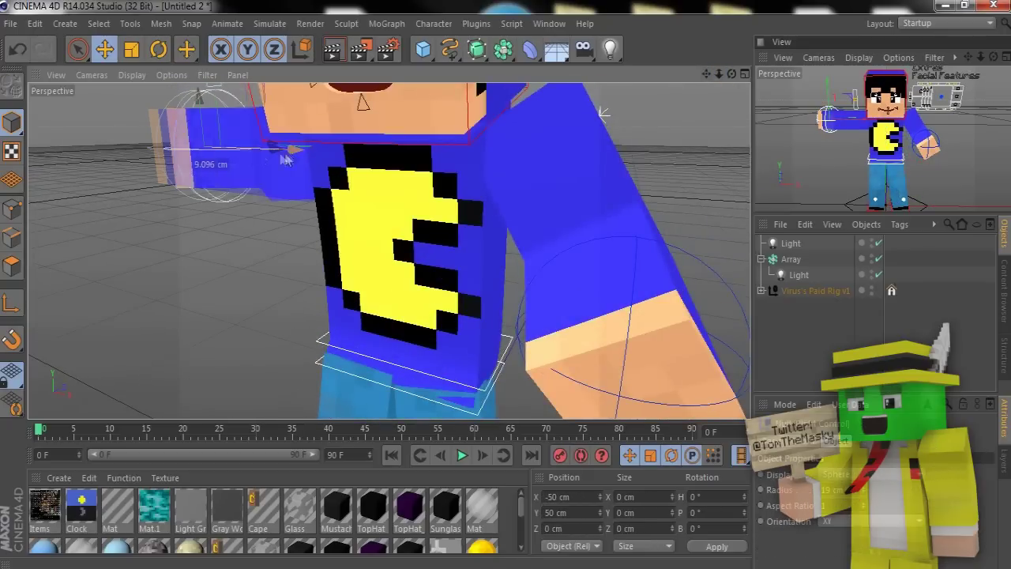
pyautogui.moveTo(285, 160); pyautogui.dragTo(316, 159)
pyautogui.moveTo(243, 119); pyautogui.dragTo(230, 255)
pyautogui.moveTo(320, 246); pyautogui.dragTo(336, 298)
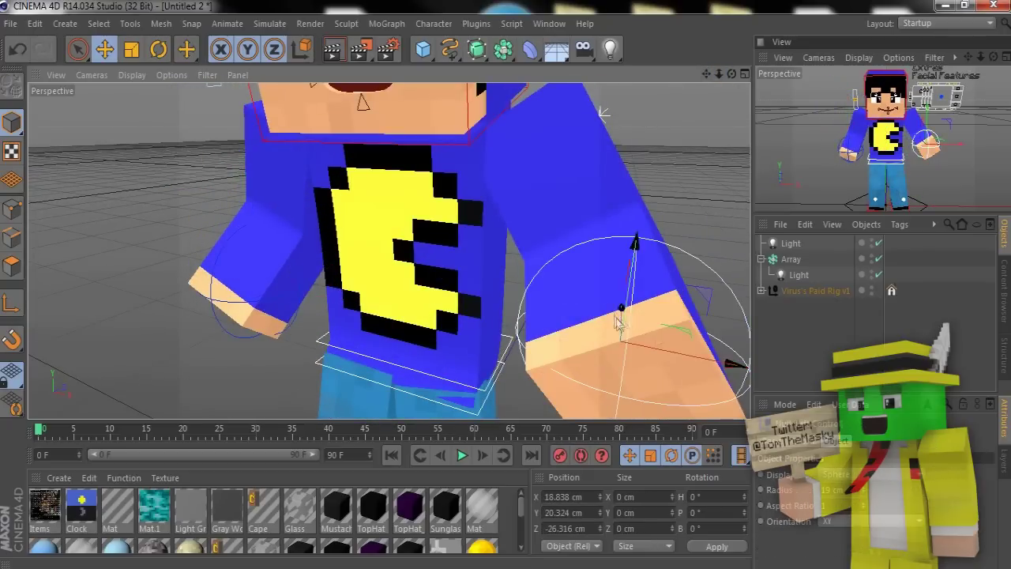
pyautogui.moveTo(619, 324); pyautogui.dragTo(619, 305)
# Rotate the character's waist controller slightly and move the facial panel's eye control to X 1.564 cm, Y 1.299 cm
pyautogui.scroll(-5, 508, 292)
pyautogui.click(413, 308)
pyautogui.press('r')
pyautogui.moveTo(384, 317); pyautogui.dragTo(398, 318)
pyautogui.click(507, 164)
pyautogui.press('e')
pyautogui.moveTo(512, 272); pyautogui.dragTo(517, 265)
pyautogui.moveTo(732, 74); pyautogui.dragTo(506, 291)
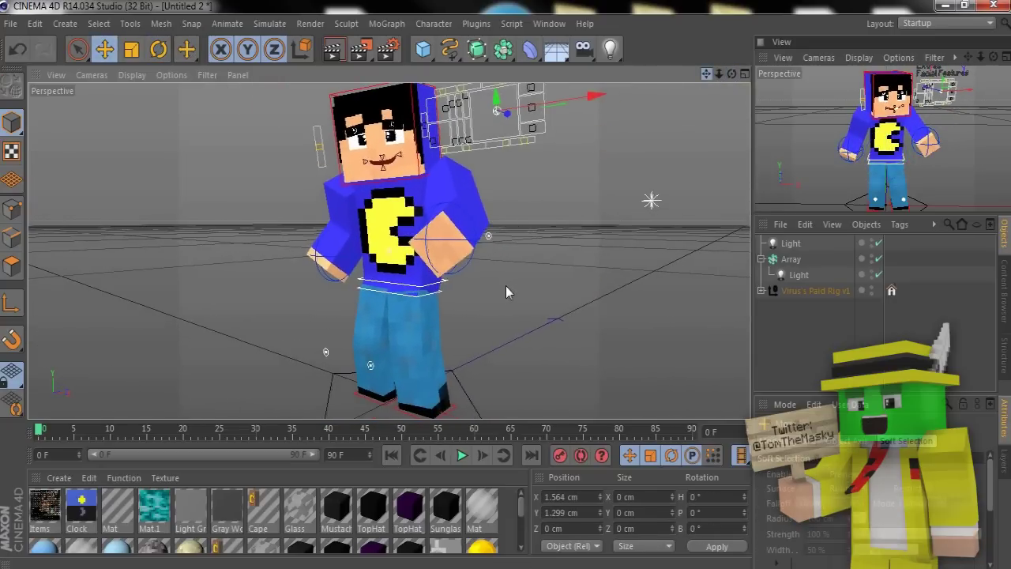
# Save the posed character project under the file name pac
pyautogui.hotkey('ctrl', 's')
pyautogui.write('pac')
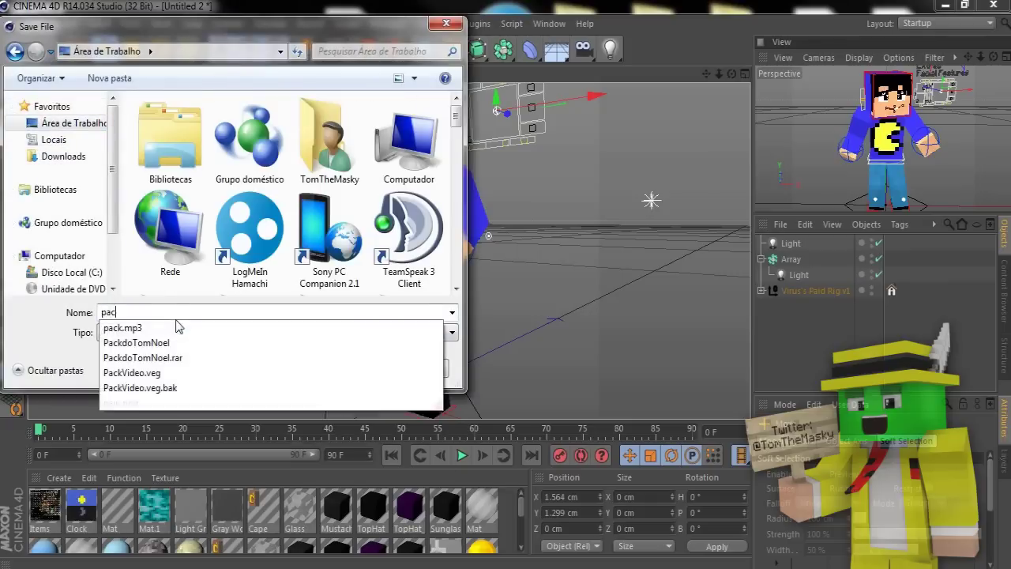
pyautogui.press('Return')
pyautogui.click(815, 291)
pyautogui.click(971, 553)
pyautogui.scroll(-20, 229, 272)
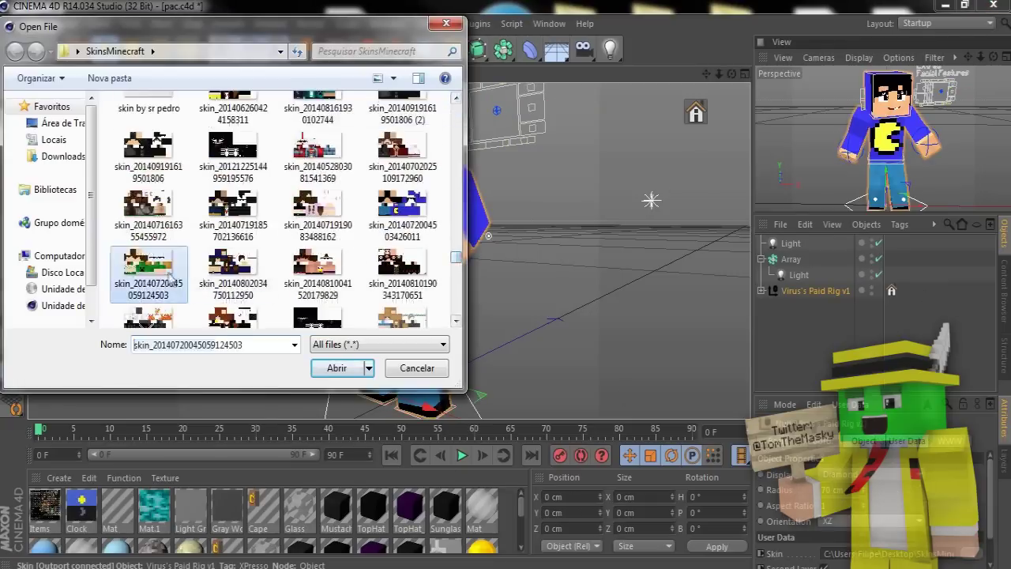
pyautogui.doubleClick(172, 277)
pyautogui.click(830, 564)
pyautogui.click(813, 552)
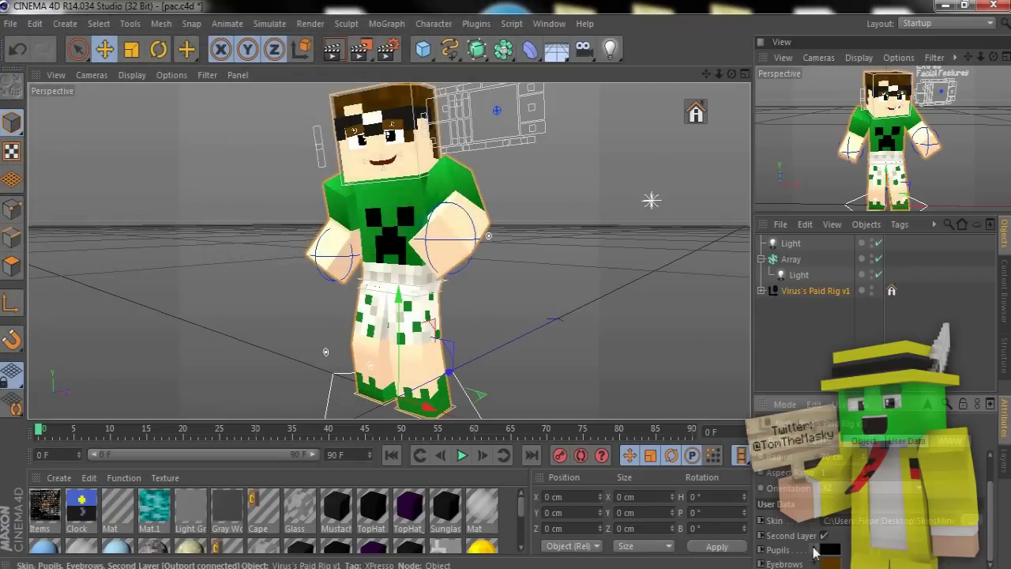
# Bring both forearms down beside the hips with the hand controllers and move the left foot forward
pyautogui.keyDown('alt'); pyautogui.moveTo(474, 278); pyautogui.dragTo(545, 312); pyautogui.keyUp('alt')
pyautogui.click(308, 270)
pyautogui.press('r')
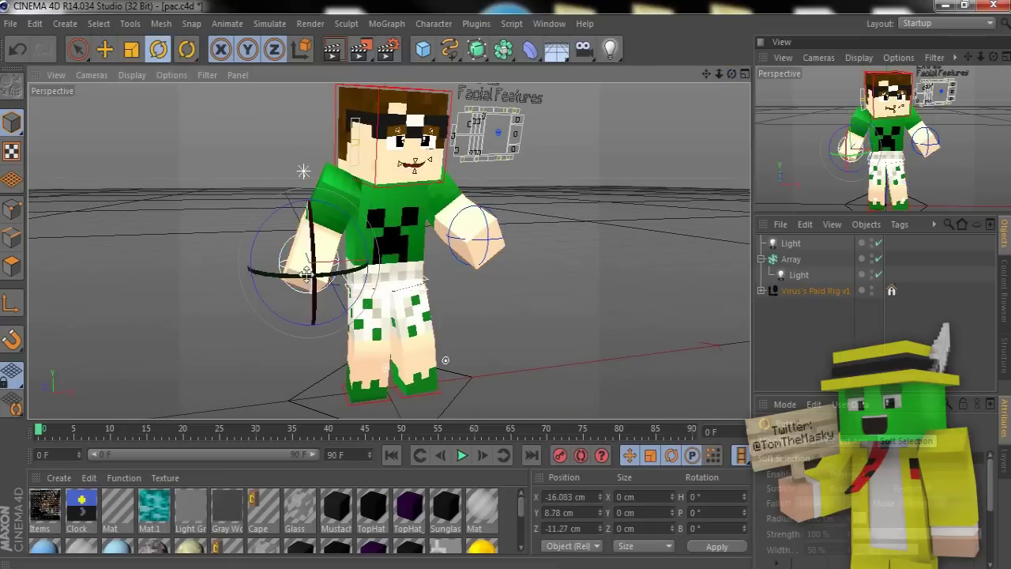
pyautogui.click(498, 220)
pyautogui.press('e')
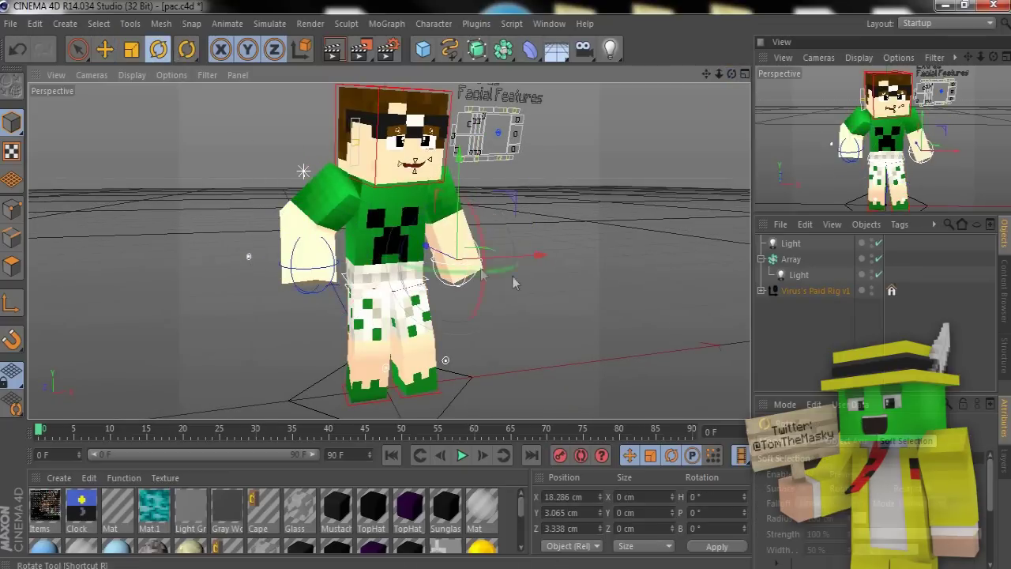
pyautogui.click(399, 397)
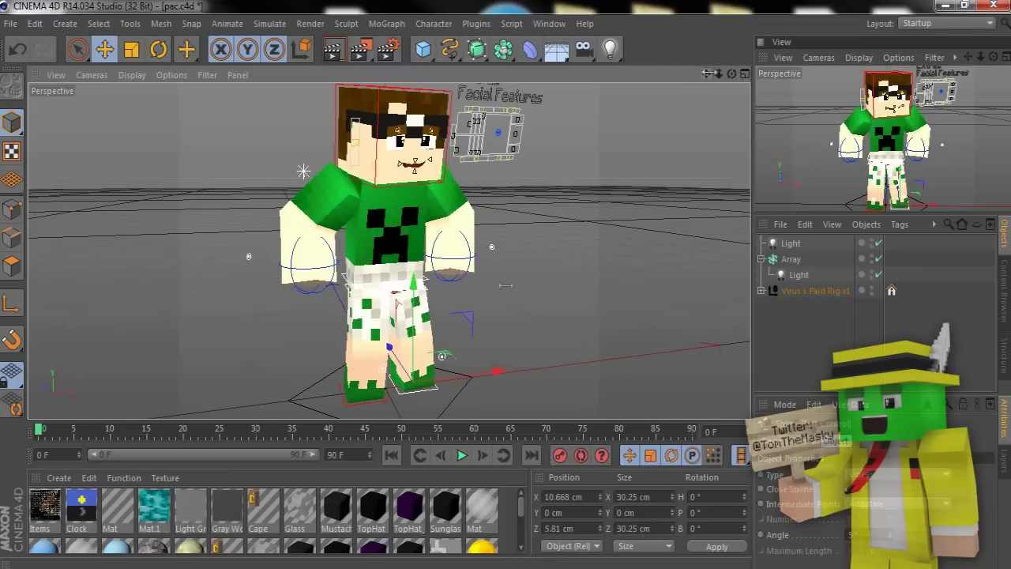
# Open the green-shirted character's mouth wide by moving the mouth control on the facial panel to about X -3.4 cm, Y 8.7 cm
pyautogui.moveTo(708, 74); pyautogui.dragTo(702, 134)
pyautogui.click(493, 191)
pyautogui.moveTo(718, 73); pyautogui.dragTo(766, 75)
pyautogui.click(440, 188)
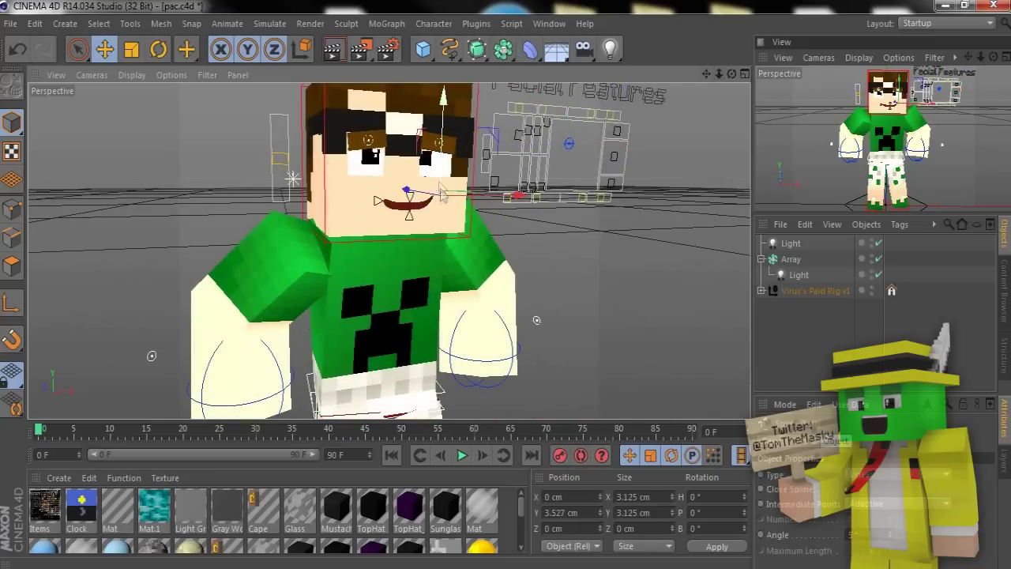
pyautogui.click(496, 178)
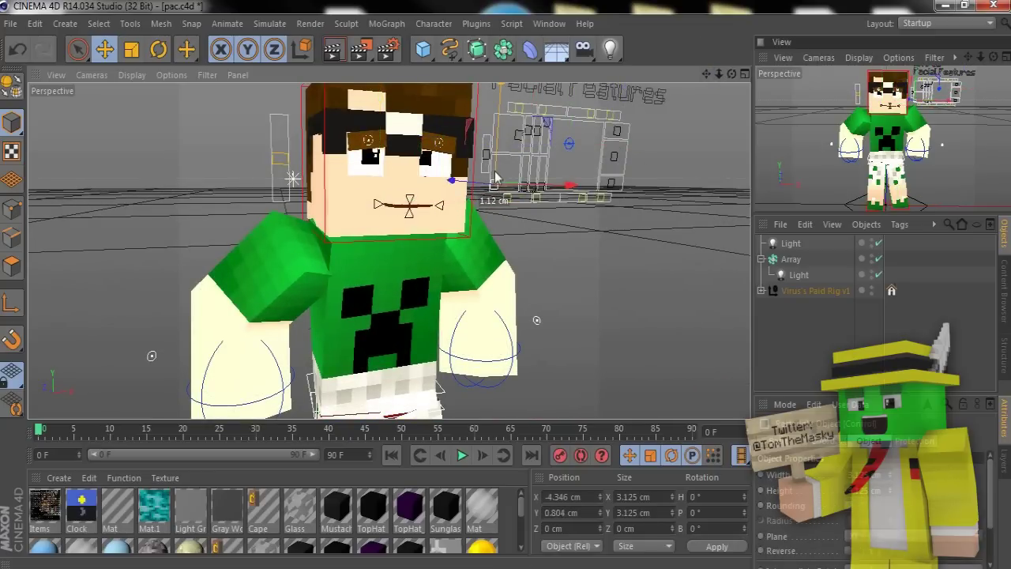
pyautogui.click(440, 206)
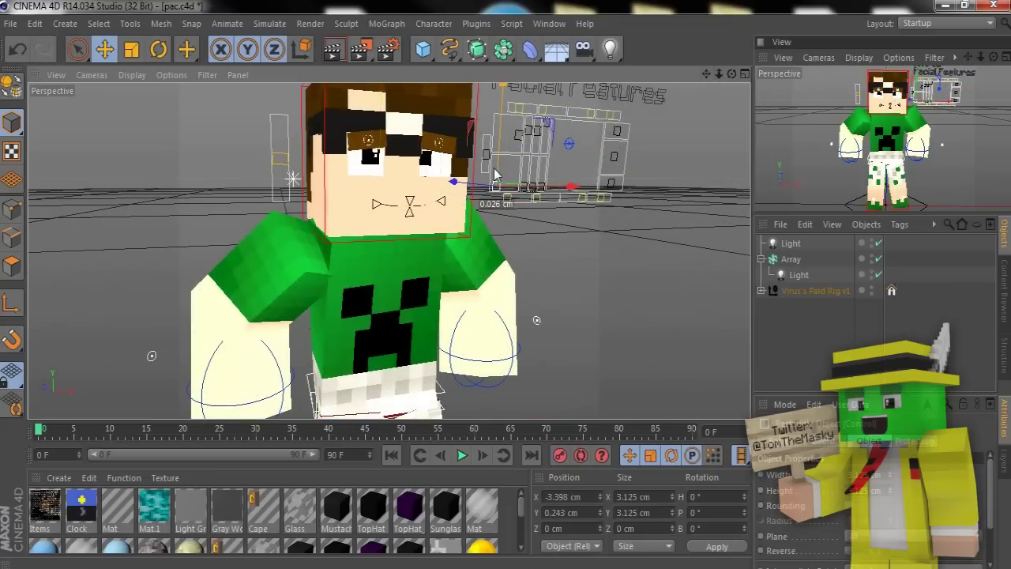
pyautogui.moveTo(730, 75); pyautogui.dragTo(758, 79)
pyautogui.moveTo(499, 169); pyautogui.dragTo(497, 144)
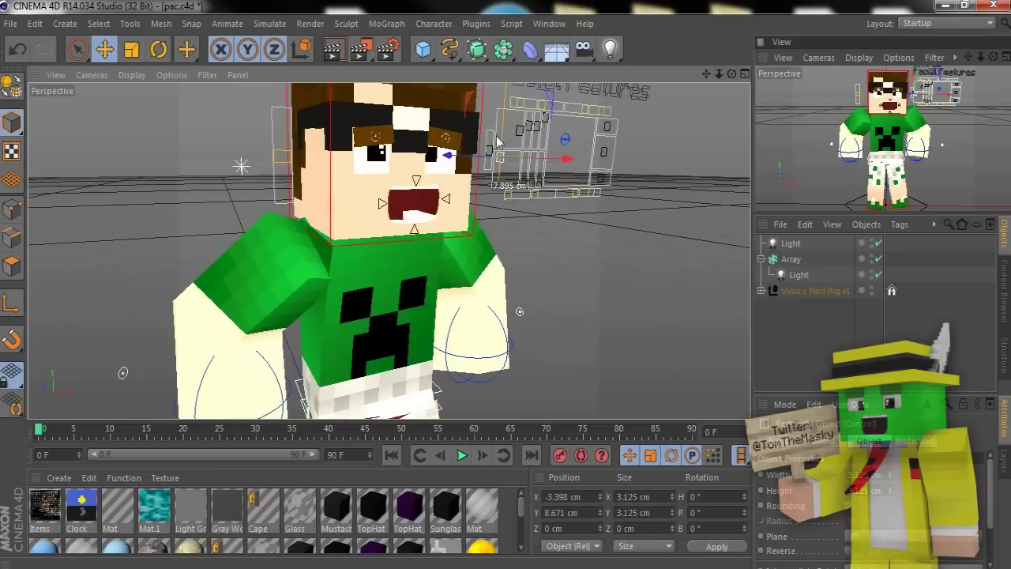
# Refine the green-shirted character's expression with the facial panel sliders, setting one to about Y 2.7 cm and another to about Y -3 cm
pyautogui.click(447, 189)
pyautogui.moveTo(719, 74); pyautogui.dragTo(716, 75)
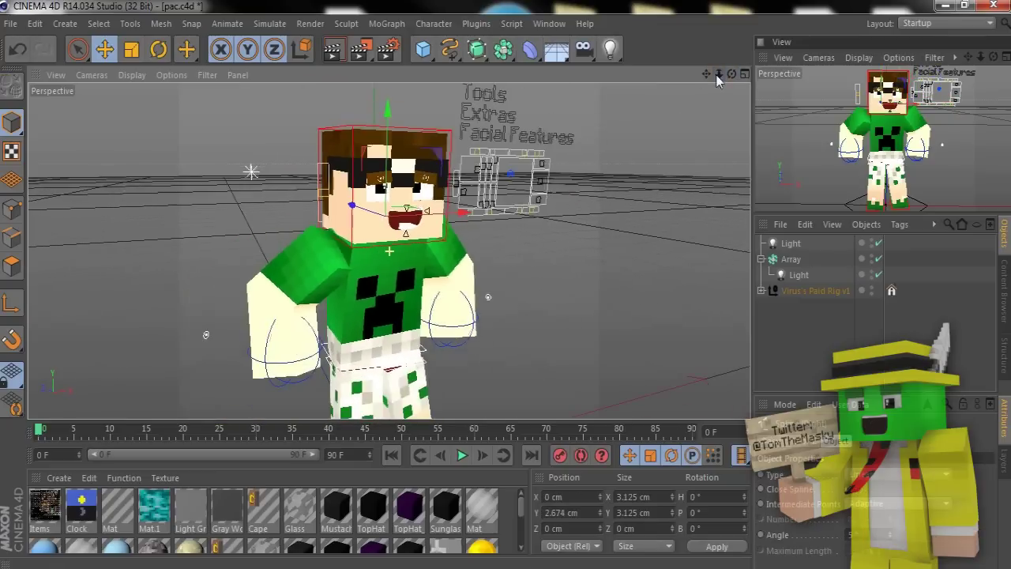
pyautogui.click(485, 175)
pyautogui.moveTo(468, 158); pyautogui.dragTo(469, 163)
pyautogui.click(600, 134)
pyautogui.moveTo(731, 75); pyautogui.dragTo(711, 205)
pyautogui.click(495, 169)
pyautogui.moveTo(496, 154); pyautogui.dragTo(496, 161)
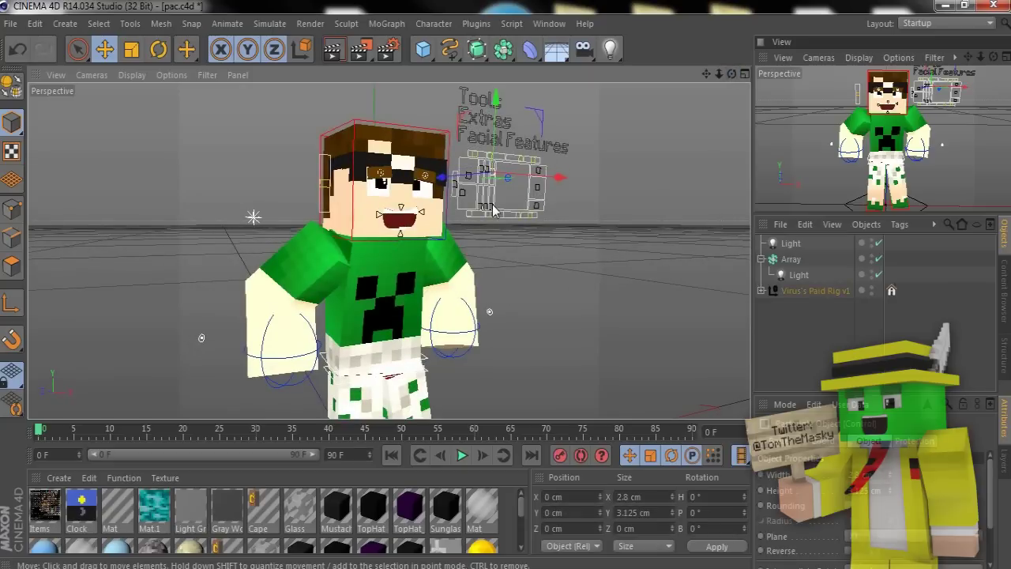
pyautogui.moveTo(494, 235); pyautogui.dragTo(494, 232)
pyautogui.moveTo(719, 74); pyautogui.dragTo(508, 291)
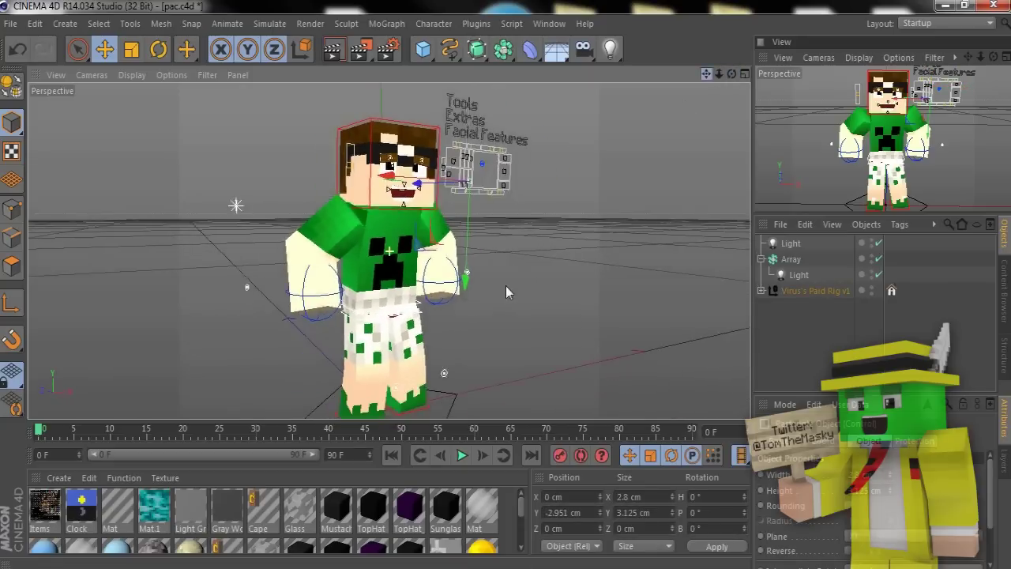
# Save the green-shirted character project under the file name mike
pyautogui.click(10, 25)
pyautogui.click(40, 162)
pyautogui.write('mike')
pyautogui.press('Return')
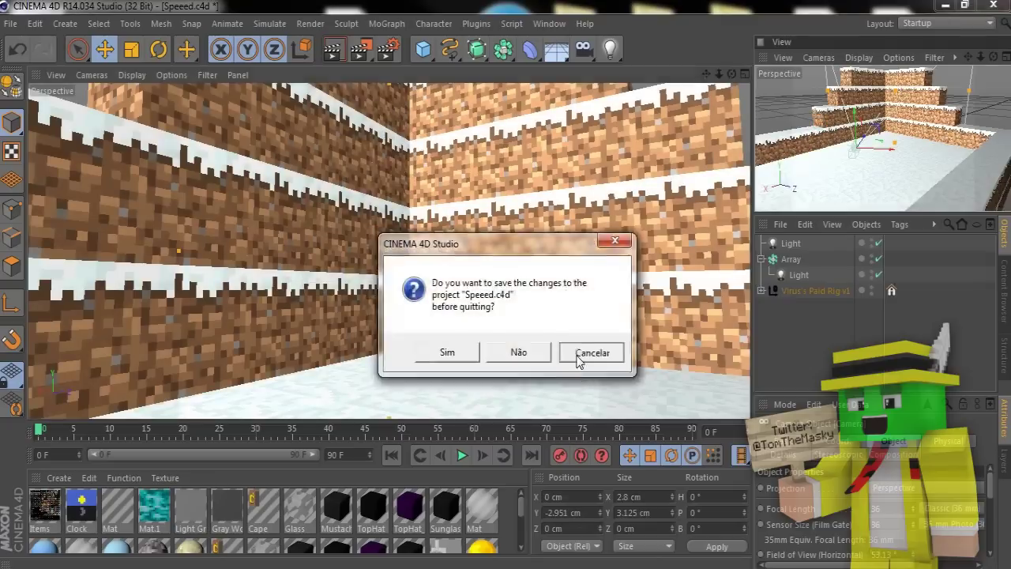
# Cancel quitting the Speeed project and merge the pac character project into the snowy terrain scene
pyautogui.click(582, 356)
pyautogui.click(11, 23)
pyautogui.click(48, 74)
pyautogui.scroll(-3, 456, 224)
pyautogui.moveTo(455, 219)
pyautogui.mouseDown()
pyautogui.moveTo(456, 251)
pyautogui.moveTo(459, 211)
pyautogui.mouseUp()
pyautogui.moveTo(451, 210); pyautogui.dragTo(451, 245)
pyautogui.click(316, 243)
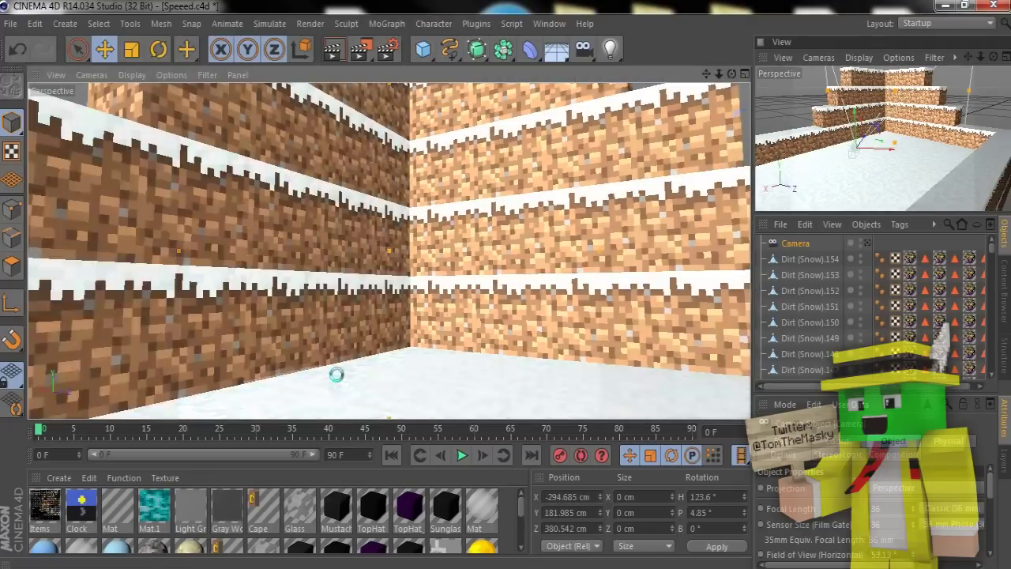
# Save the Speeed project and delete the Light and Array objects merged with the pac character
pyautogui.click(11, 23)
pyautogui.click(39, 154)
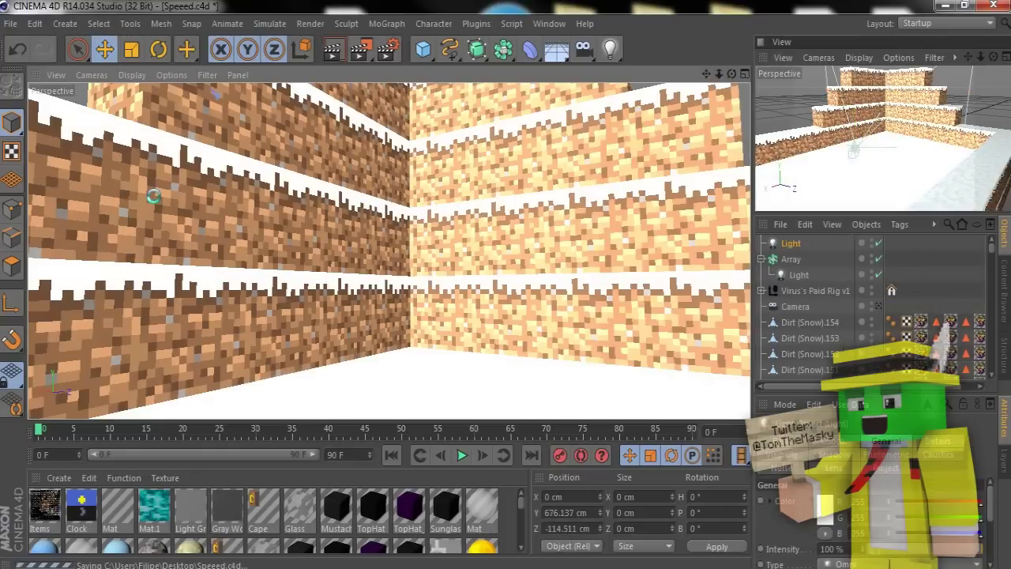
pyautogui.moveTo(992, 248)
pyautogui.mouseDown()
pyautogui.moveTo(993, 364)
pyautogui.moveTo(993, 244)
pyautogui.mouseUp()
pyautogui.keyDown('shift'); pyautogui.click(797, 273); pyautogui.keyUp('shift')
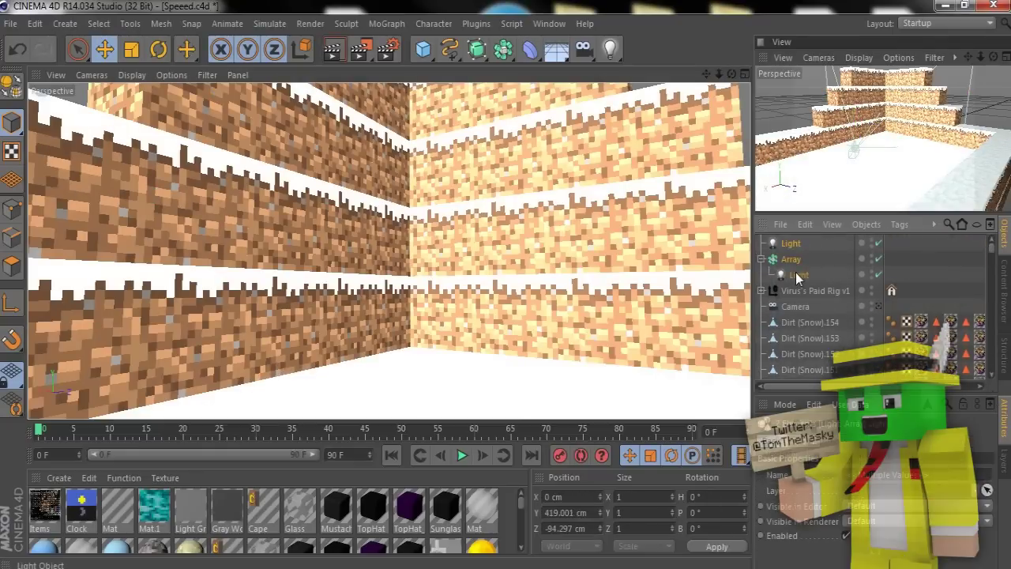
pyautogui.press('Delete')
# Move the Pac-Man-shirted rig onto the snow floor at about X -721, Y 100, Z 158 cm and look through the scene camera
pyautogui.click(814, 244)
pyautogui.moveTo(719, 74)
pyautogui.mouseDown()
pyautogui.moveTo(632, 87)
pyautogui.moveTo(727, 64)
pyautogui.mouseUp()
pyautogui.moveTo(980, 57); pyautogui.dragTo(821, 185)
pyautogui.moveTo(794, 136); pyautogui.dragTo(794, 120)
pyautogui.moveTo(980, 57); pyautogui.dragTo(1008, 57)
pyautogui.moveTo(766, 162); pyautogui.dragTo(834, 147)
pyautogui.moveTo(448, 284); pyautogui.dragTo(515, 293)
pyautogui.moveTo(719, 74); pyautogui.dragTo(790, 75)
pyautogui.click(878, 259)
# Cancel saving under a new name and save the Speeed project under its existing name
pyautogui.click(10, 24)
pyautogui.click(34, 169)
pyautogui.click(430, 387)
pyautogui.click(10, 24)
pyautogui.click(31, 154)
# Rotate the Pac-Man-shirted rig to a heading of about 74.4° and move it to about X -629, Y 100, Z 332 cm
pyautogui.click(160, 50)
pyautogui.moveTo(436, 380); pyautogui.dragTo(546, 371)
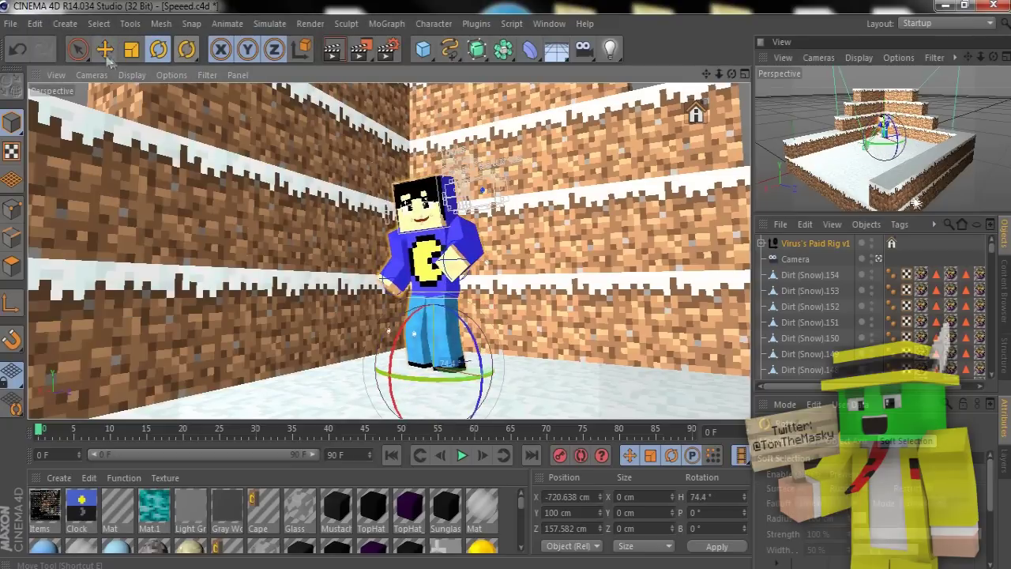
pyautogui.moveTo(476, 363); pyautogui.dragTo(399, 385)
pyautogui.moveTo(396, 399); pyautogui.dragTo(642, 411)
pyautogui.moveTo(594, 381); pyautogui.dragTo(652, 418)
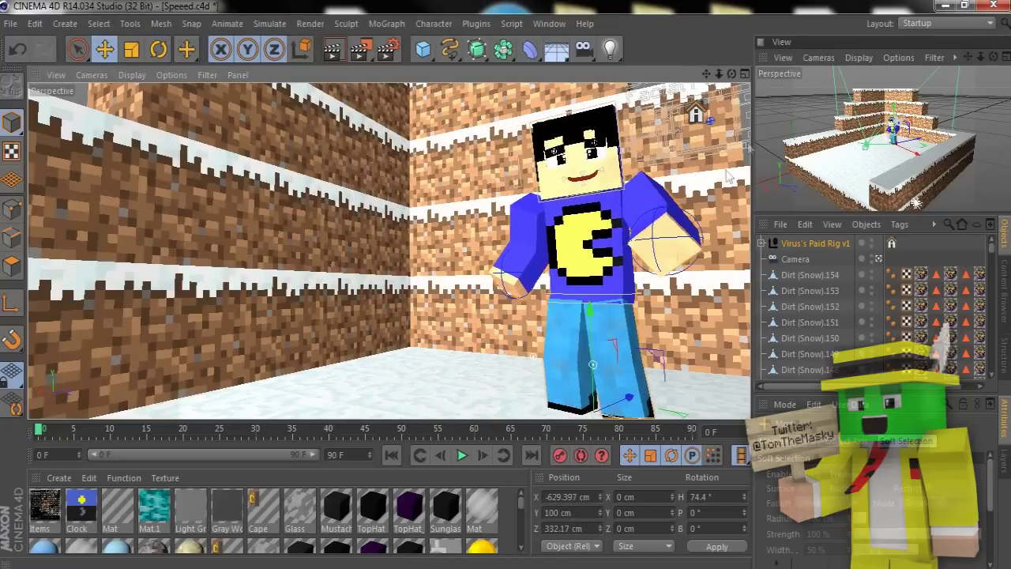
# Pull the scene camera back slightly to frame the whole character and save the project
pyautogui.moveTo(719, 74); pyautogui.dragTo(733, 136)
pyautogui.click(732, 136)
pyautogui.click(10, 23)
pyautogui.click(39, 151)
# Merge the mike character project into the Speeed scene
pyautogui.click(10, 23)
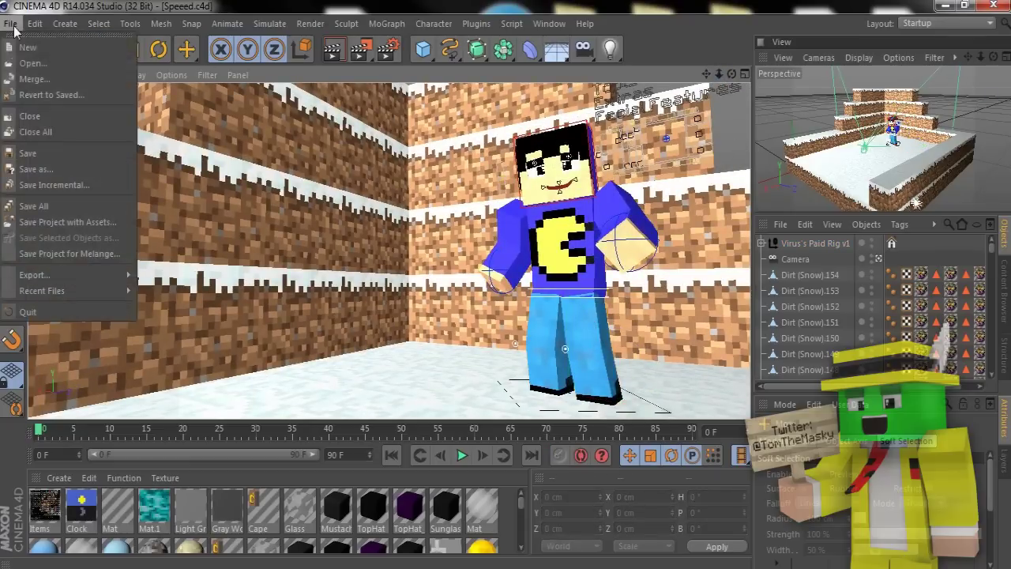
pyautogui.click(33, 60)
pyautogui.moveTo(450, 133); pyautogui.dragTo(449, 252)
pyautogui.click(316, 183)
pyautogui.click(335, 369)
# Save the project and delete the Light and Array objects merged with the mike character
pyautogui.click(10, 24)
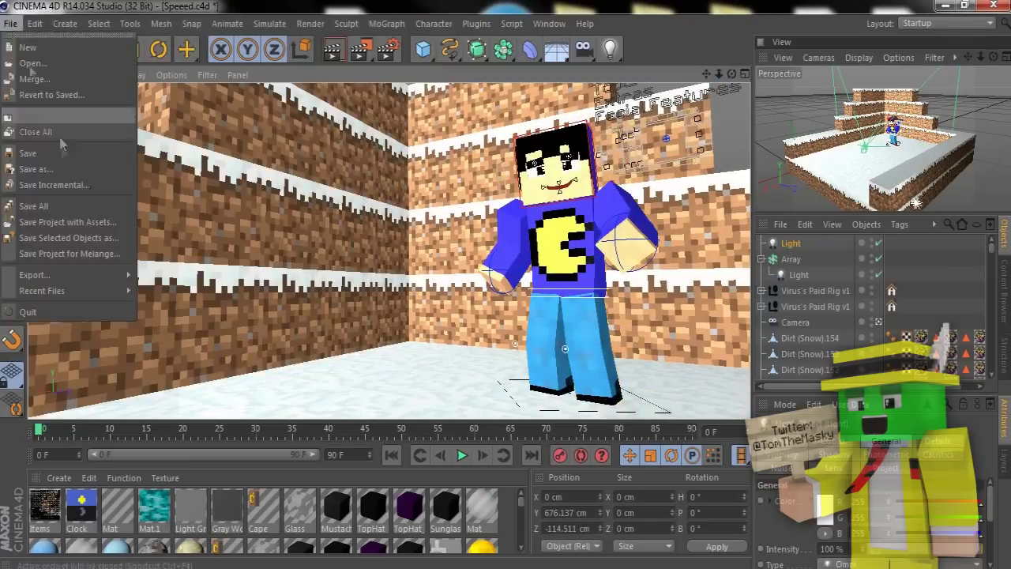
pyautogui.click(51, 152)
pyautogui.click(793, 245)
pyautogui.keyDown('shift'); pyautogui.click(795, 275); pyautogui.keyUp('shift')
pyautogui.press('Delete')
# Move the green-shirted rig onto the snow floor beside the Pac-Man-shirted character, closer to the camera, and save the project
pyautogui.click(797, 244)
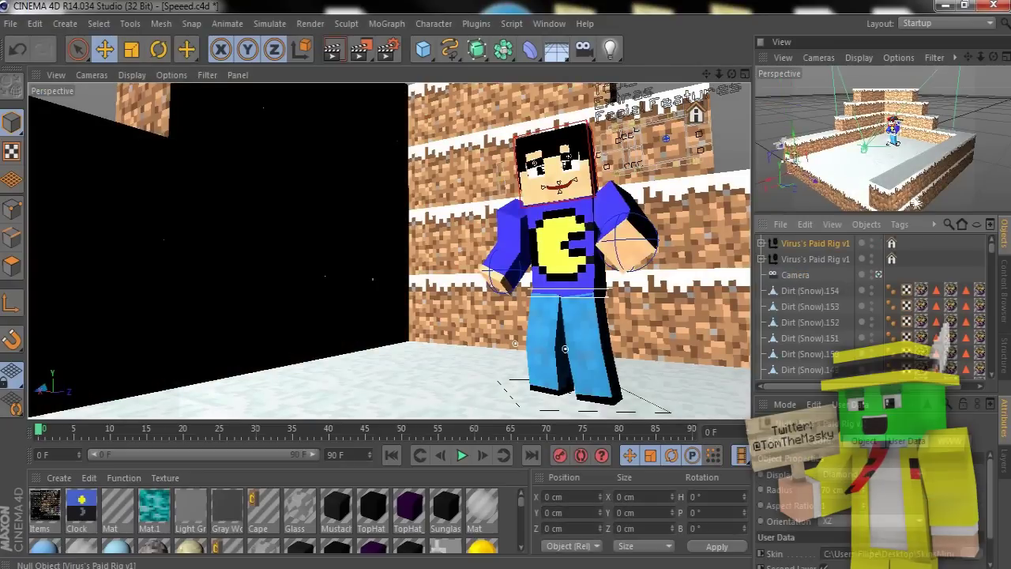
pyautogui.click(786, 167)
pyautogui.moveTo(901, 150); pyautogui.dragTo(910, 152)
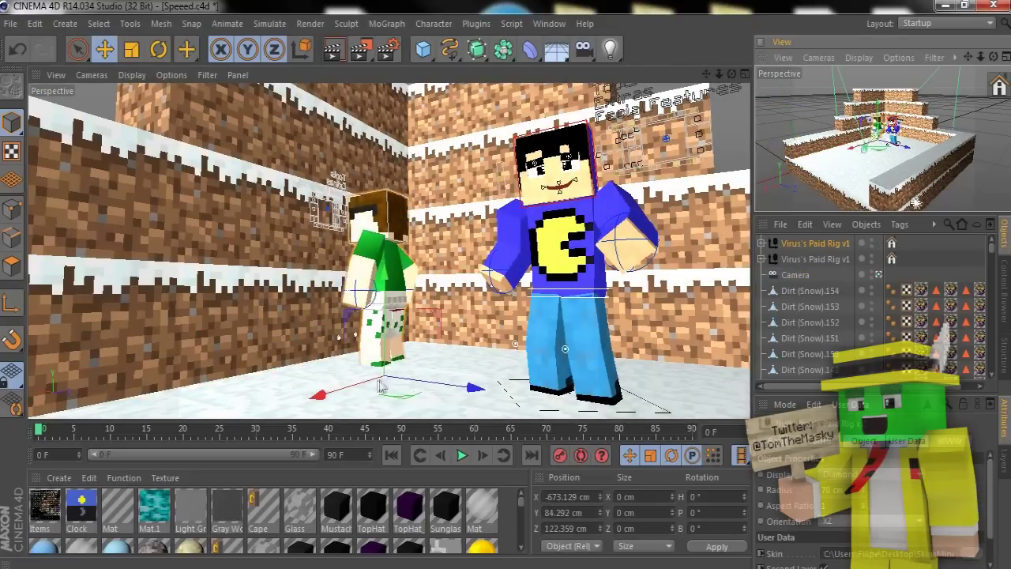
pyautogui.moveTo(320, 390); pyautogui.dragTo(289, 409)
pyautogui.click(10, 23)
pyautogui.click(52, 152)
# Group all the Dirt (Snow) blocks under one null and rename it blocosdeneve
pyautogui.moveTo(957, 109); pyautogui.dragTo(689, 222)
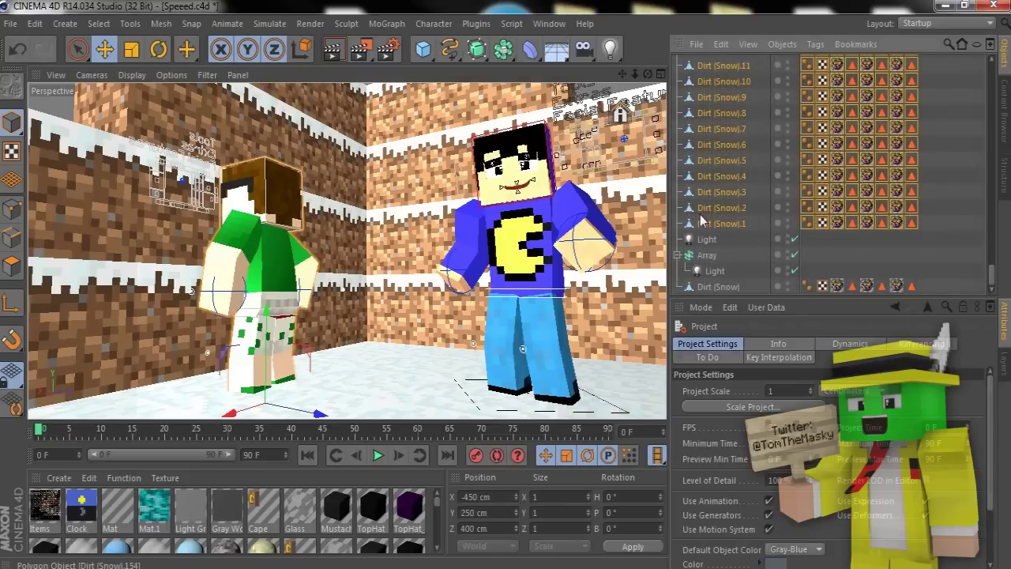
pyautogui.keyDown('ctrl'); pyautogui.click(716, 286); pyautogui.keyUp('ctrl')
pyautogui.rightClick(715, 286)
pyautogui.click(770, 413)
pyautogui.doubleClick(710, 112)
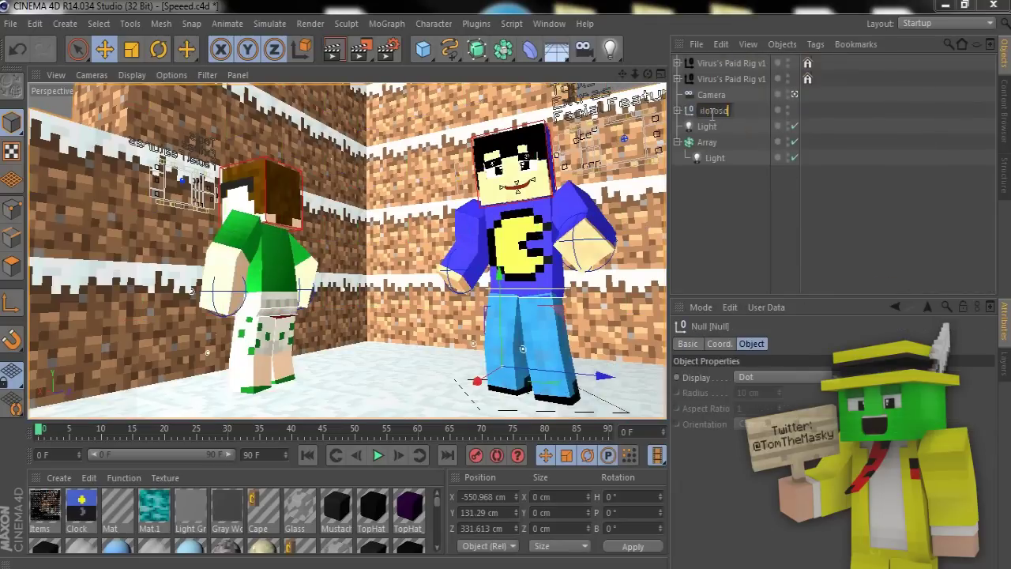
# Rotate the green-shirted rig to face the camera and move its round facial panel control to about X -2.9 cm, Y 0.3 cm
pyautogui.click(160, 51)
pyautogui.moveTo(229, 416); pyautogui.dragTo(291, 415)
pyautogui.moveTo(339, 391); pyautogui.dragTo(283, 417)
pyautogui.click(333, 194)
pyautogui.moveTo(333, 196); pyautogui.dragTo(338, 250)
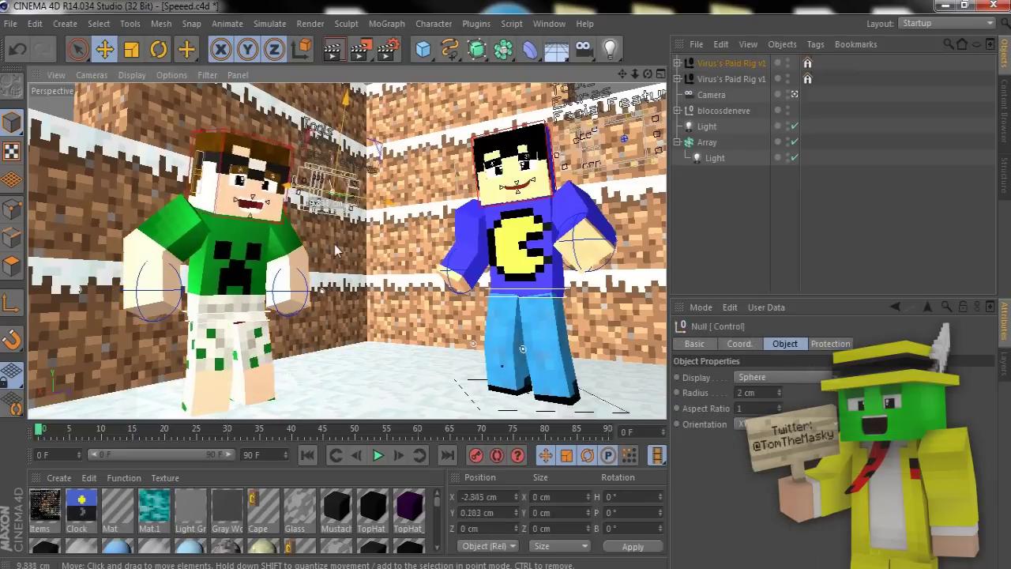
# Raise the green-shirted rig slightly and move the Pac-Man-shirted rig to about X -607, Y 98, Z 348 cm
pyautogui.click(751, 65)
pyautogui.moveTo(229, 339); pyautogui.dragTo(228, 316)
pyautogui.click(731, 82)
pyautogui.click(730, 79)
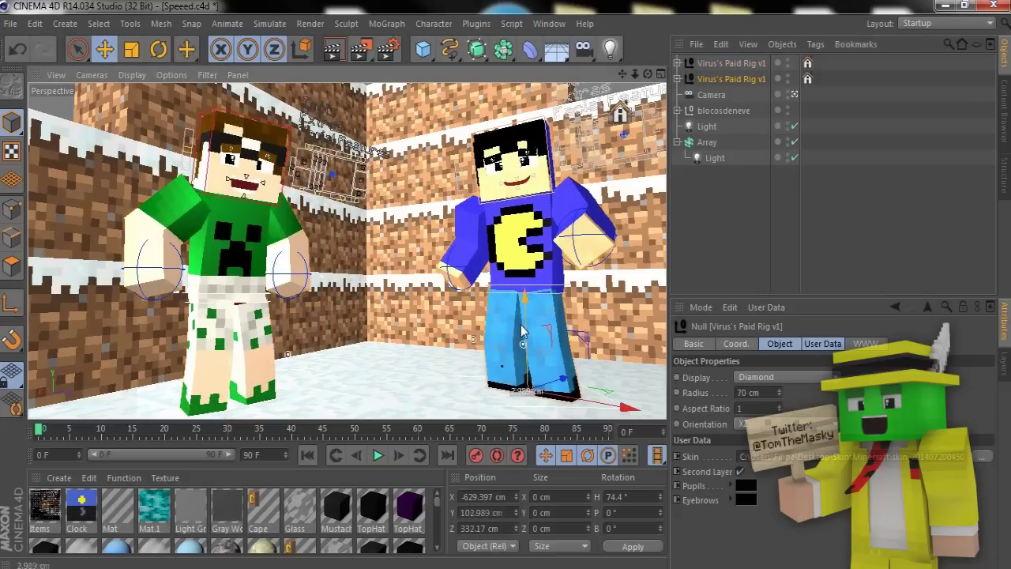
pyautogui.moveTo(558, 413); pyautogui.dragTo(582, 400)
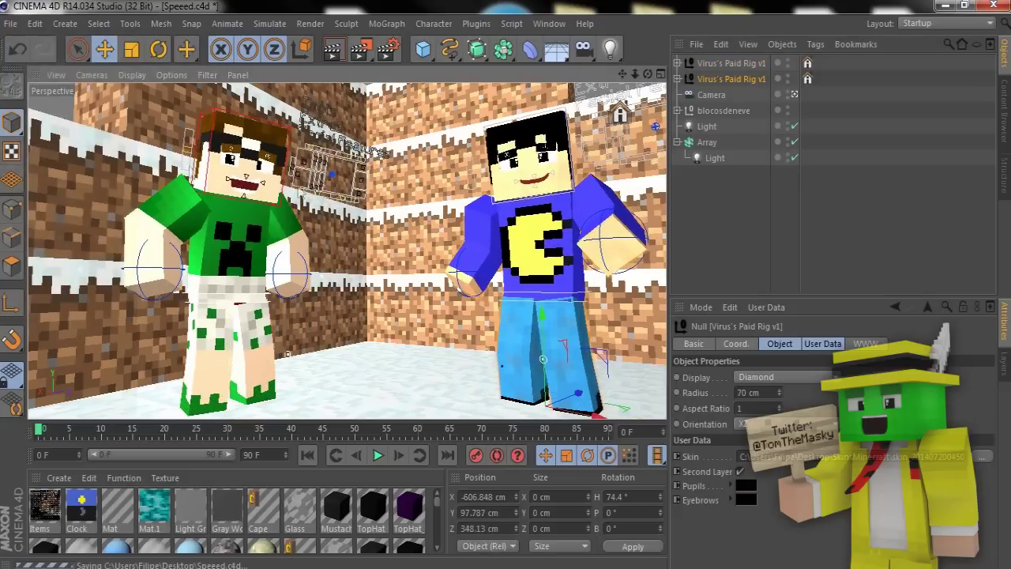
# Start a new project and open the ChristmasPack-Part2-Inside TheJadu project from its pack folder
pyautogui.click(10, 24)
pyautogui.click(29, 46)
pyautogui.hotkey('ctrl', 'o')
pyautogui.moveTo(451, 118); pyautogui.dragTo(451, 150)
pyautogui.doubleClick(405, 144)
pyautogui.click(276, 135)
pyautogui.click(333, 368)
pyautogui.click(556, 346)
pyautogui.click(10, 24)
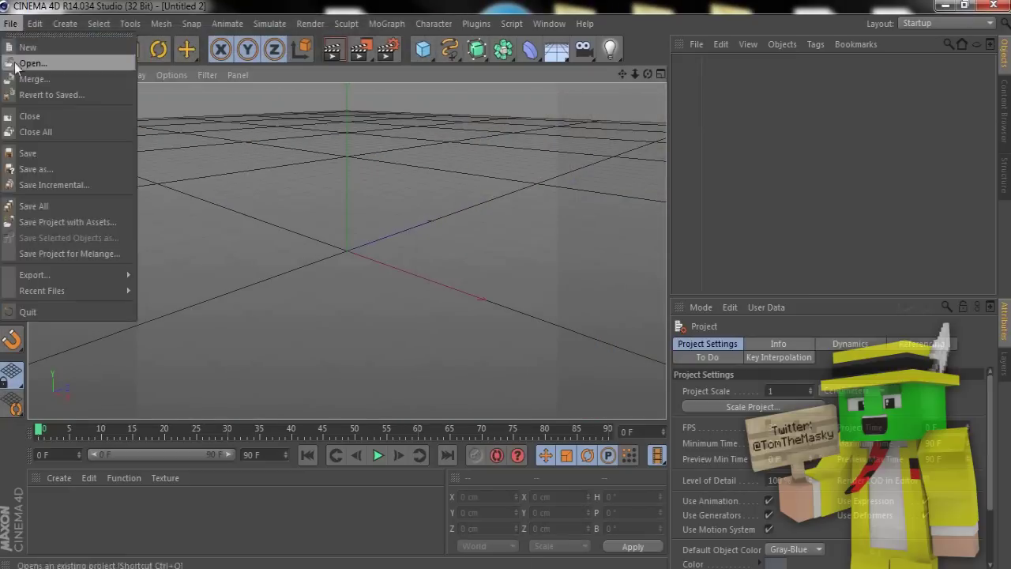
pyautogui.click(21, 63)
pyautogui.doubleClick(308, 124)
pyautogui.click(268, 159)
pyautogui.doubleClick(267, 160)
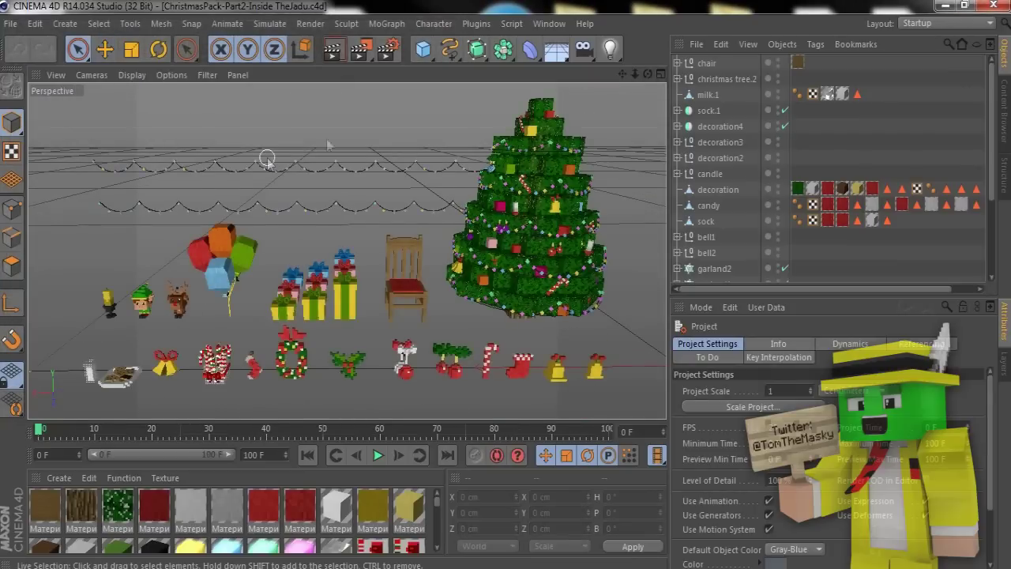
# Delete every object in the Christmas pack except christmas tree.2
pyautogui.click(707, 64)
pyautogui.moveTo(992, 136); pyautogui.dragTo(992, 103)
pyautogui.keyDown('shift'); pyautogui.click(720, 271); pyautogui.keyUp('shift')
pyautogui.click(709, 111)
pyautogui.press('Delete')
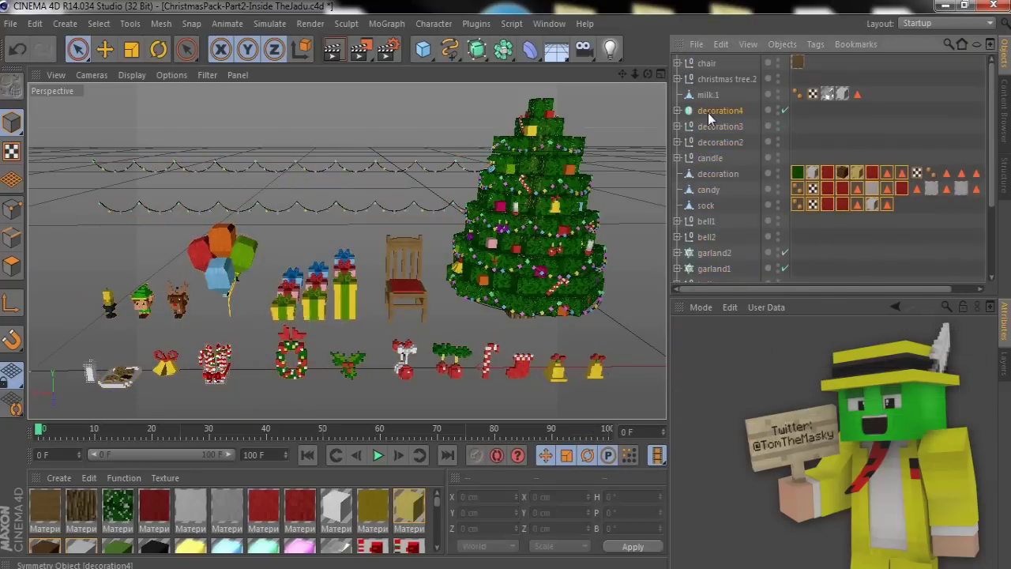
pyautogui.click(708, 112)
pyautogui.press('Delete')
pyautogui.click(709, 112)
pyautogui.press('Delete')
pyautogui.click(709, 111)
pyautogui.press('Delete')
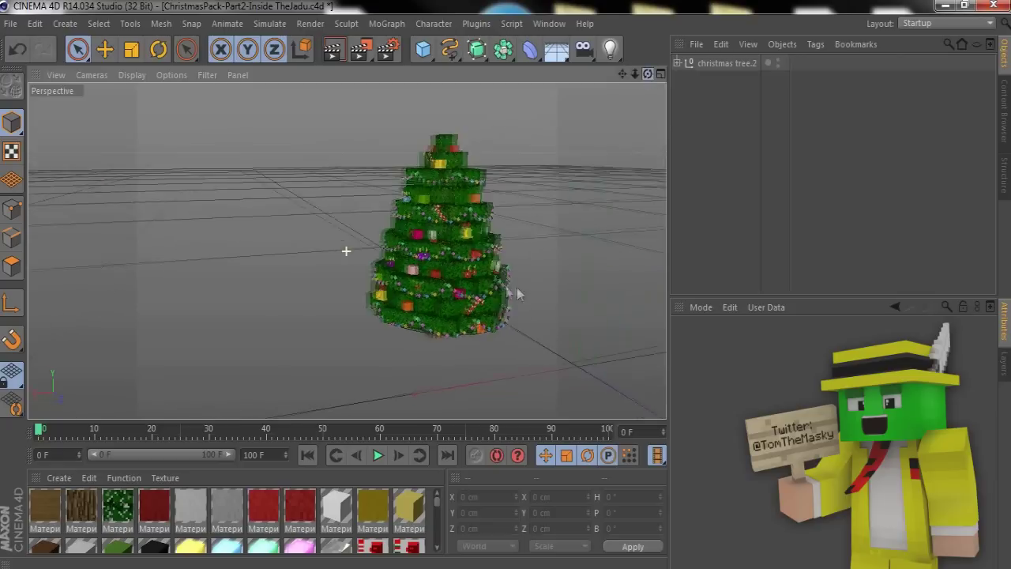
# Save the Christmas tree project on the desktop under the file name aarvore
pyautogui.click(11, 23)
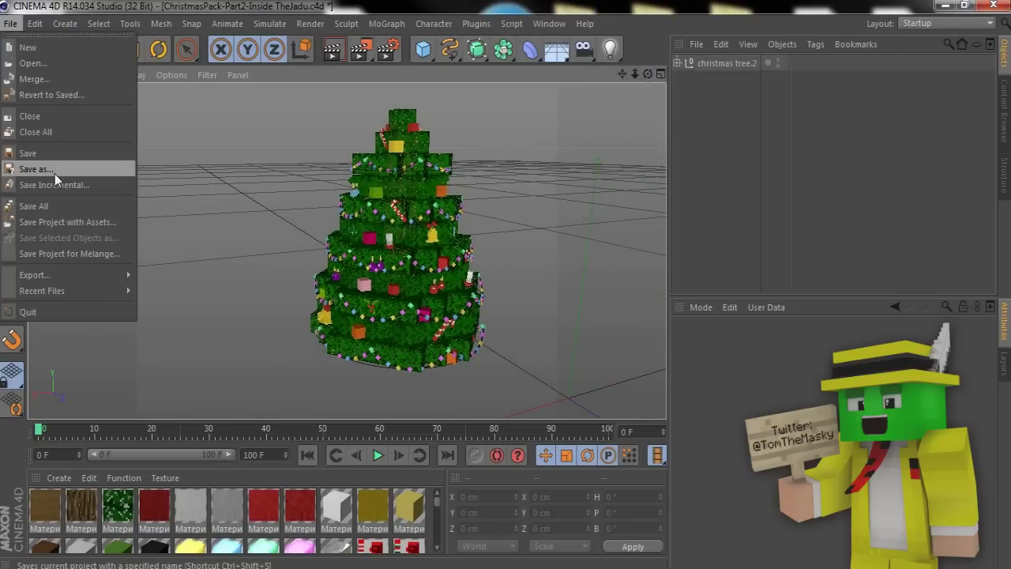
pyautogui.click(47, 169)
pyautogui.click(73, 123)
pyautogui.click(261, 313)
pyautogui.write('av')
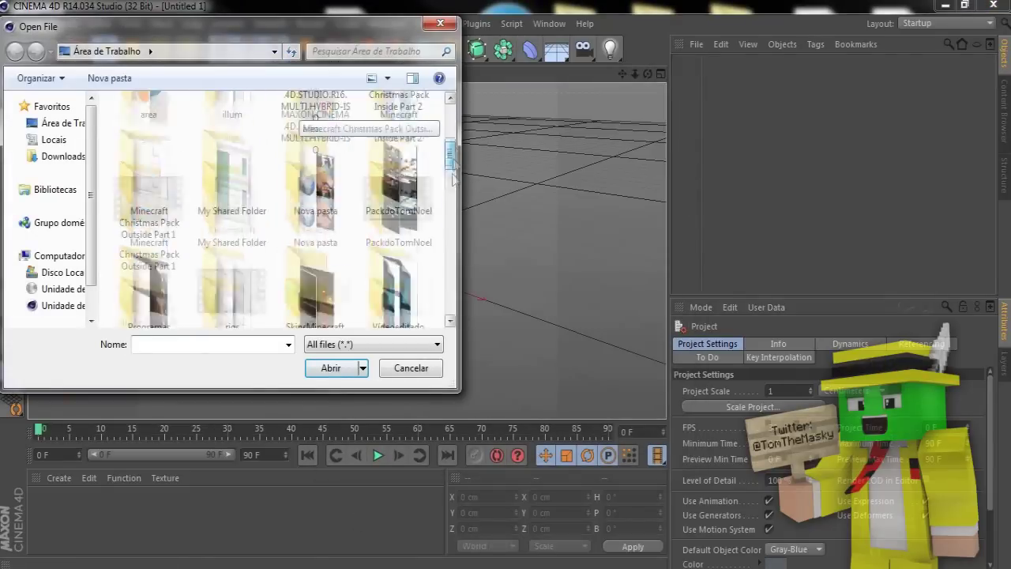
# Open the Speeed project and merge the aarvore tree project into it
pyautogui.scroll(-10, 237, 237)
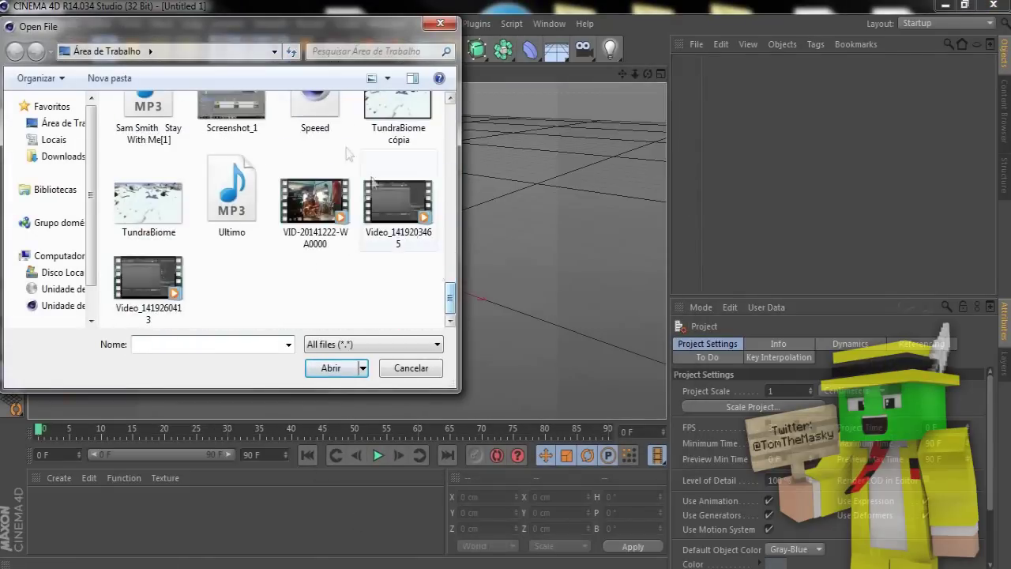
pyautogui.doubleClick(311, 107)
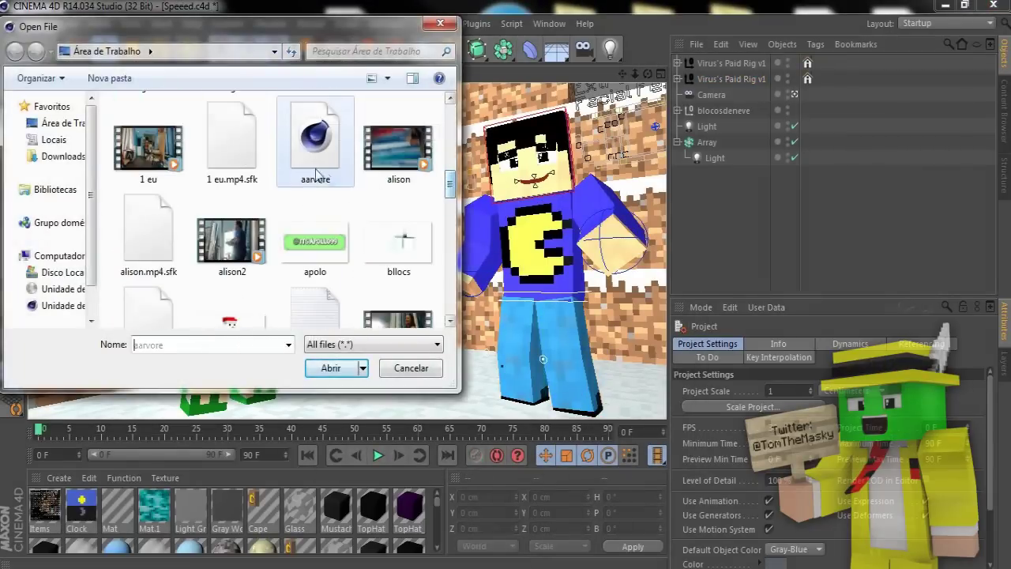
pyautogui.doubleClick(317, 175)
# Add a second perspective view, dock it above the object list, and enlarge the main camera view
pyautogui.click(549, 23)
pyautogui.click(570, 290)
pyautogui.moveTo(80, 84); pyautogui.dragTo(711, 73)
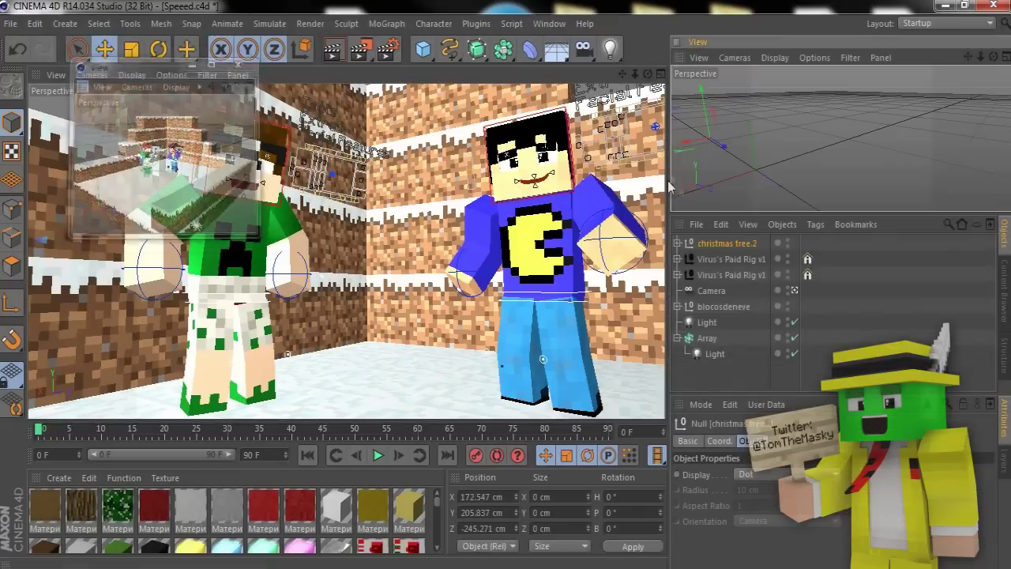
pyautogui.moveTo(669, 177); pyautogui.dragTo(739, 196)
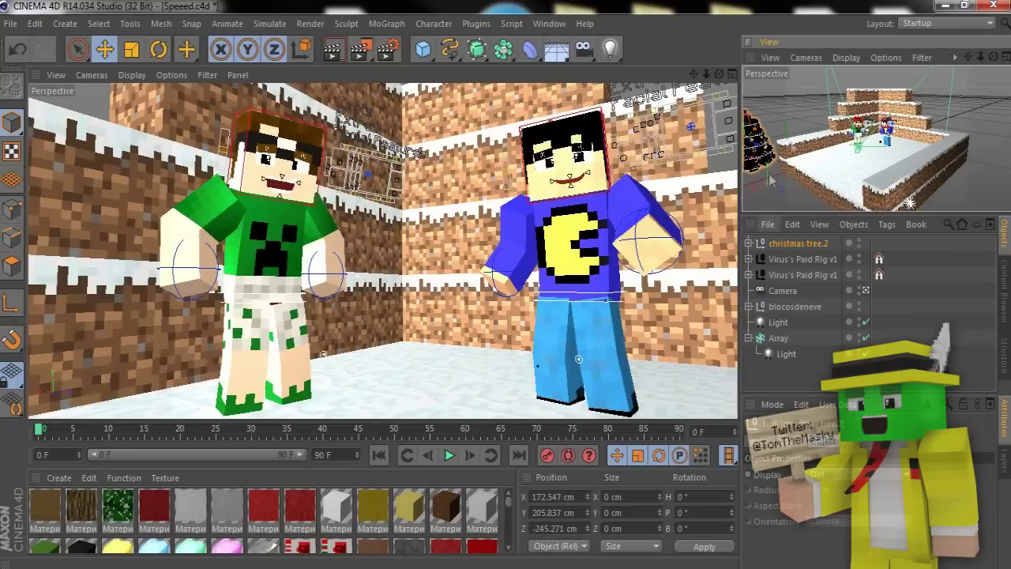
# Save the project and move the Christmas tree behind the two characters to about X -719, Y 206, Z 124 cm
pyautogui.scroll(-5, 834, 153)
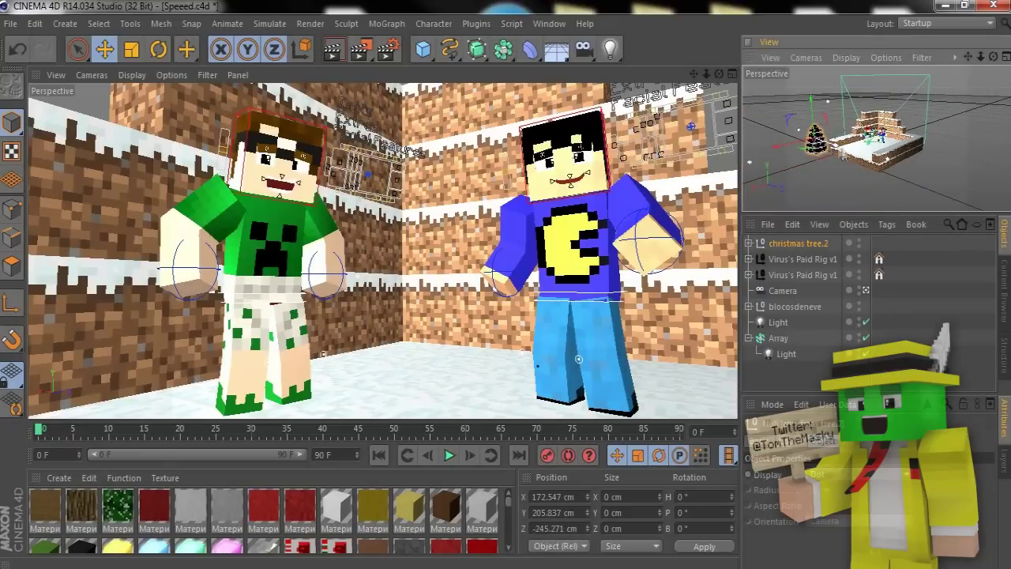
pyautogui.click(11, 24)
pyautogui.click(39, 150)
pyautogui.moveTo(813, 156); pyautogui.dragTo(859, 147)
pyautogui.moveTo(994, 58); pyautogui.dragTo(967, 60)
pyautogui.moveTo(877, 123)
pyautogui.mouseDown()
pyautogui.moveTo(885, 116)
pyautogui.moveTo(908, 130)
pyautogui.mouseUp()
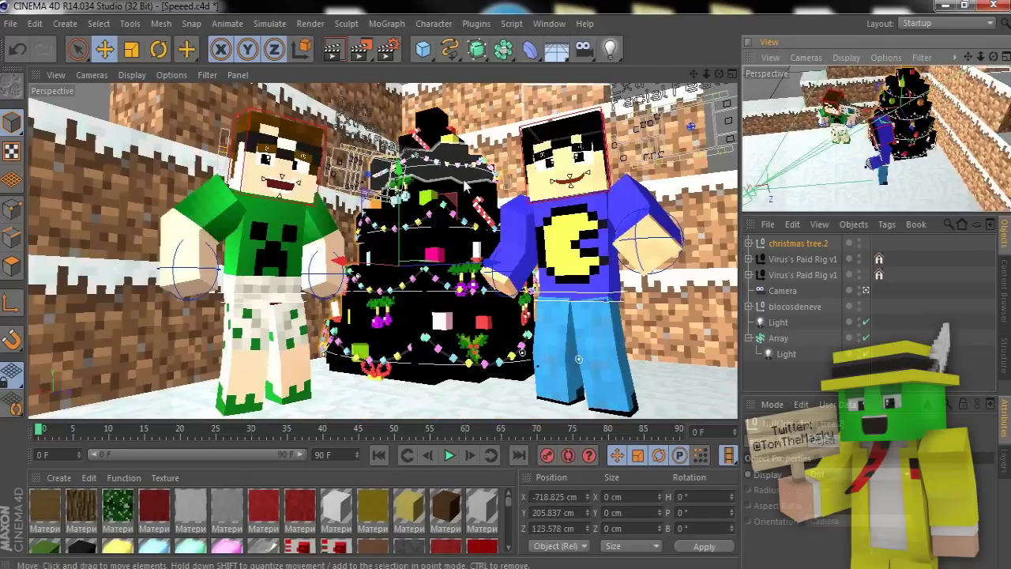
pyautogui.doubleClick(117, 506)
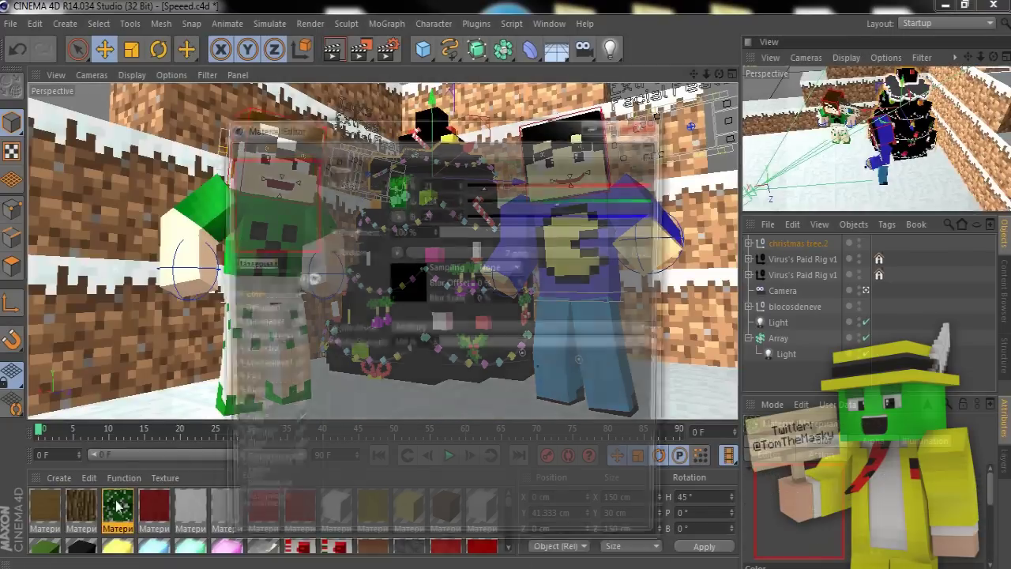
pyautogui.click(645, 253)
pyautogui.click(291, 248)
pyautogui.moveTo(679, 272); pyautogui.dragTo(680, 293)
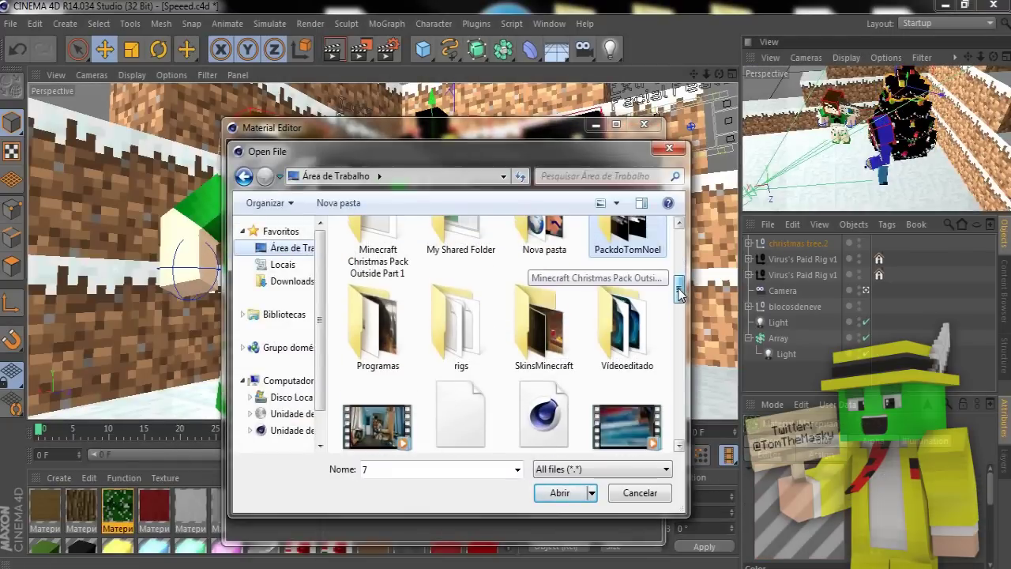
pyautogui.click(669, 149)
# Try to assign an image from the Christmas pack's folder as colour texture for the plank, bark and leaf materials together
pyautogui.keyDown('shift'); pyautogui.click(43, 510); pyautogui.keyUp('shift')
pyautogui.moveTo(381, 128); pyautogui.dragTo(659, 83)
pyautogui.click(925, 209)
pyautogui.click(568, 204)
pyautogui.moveTo(956, 204); pyautogui.dragTo(954, 232)
pyautogui.doubleClick(931, 239)
pyautogui.doubleClick(684, 204)
pyautogui.doubleClick(682, 222)
pyautogui.doubleClick(914, 224)
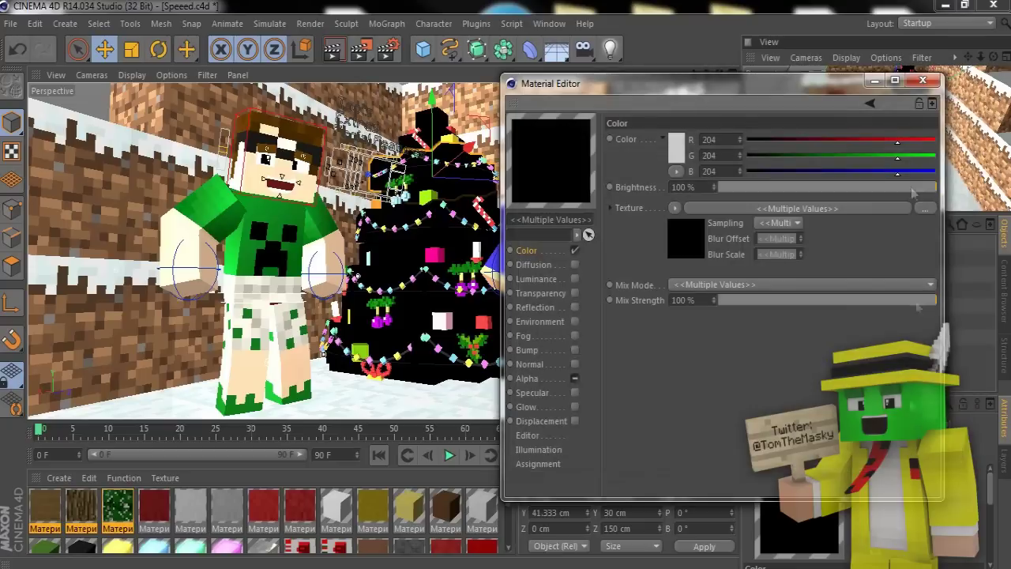
# Try to relink the leaf material's colour texture from the ChristmasPack-Part2-Inside tex folder, and cancel the file selection
pyautogui.click(153, 511)
pyautogui.click(117, 509)
pyautogui.click(925, 208)
pyautogui.click(568, 203)
pyautogui.moveTo(957, 204); pyautogui.dragTo(952, 236)
pyautogui.doubleClick(930, 239)
pyautogui.doubleClick(679, 205)
pyautogui.doubleClick(669, 223)
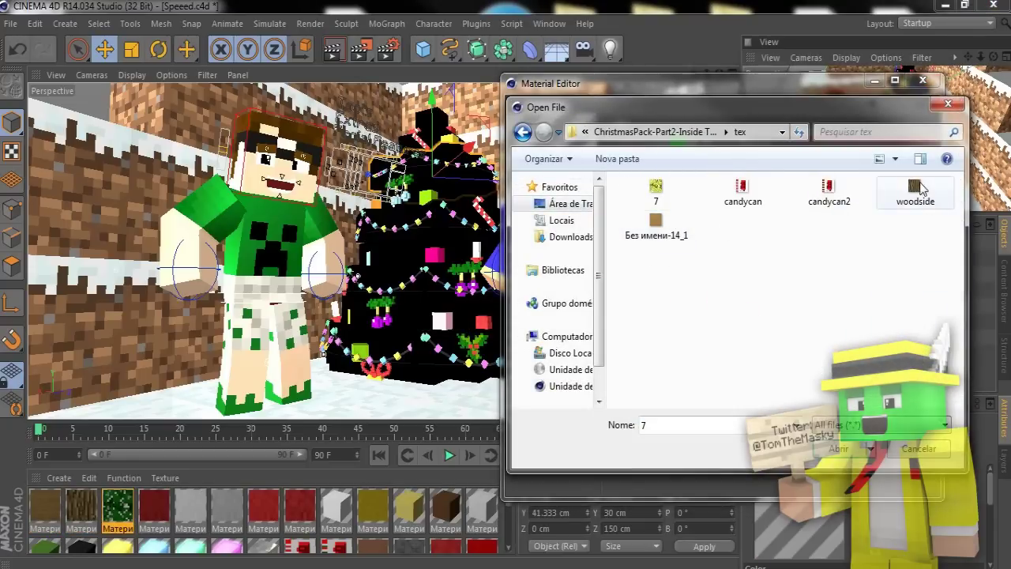
pyautogui.click(523, 133)
pyautogui.doubleClick(719, 208)
pyautogui.click(523, 133)
pyautogui.click(523, 133)
pyautogui.click(948, 104)
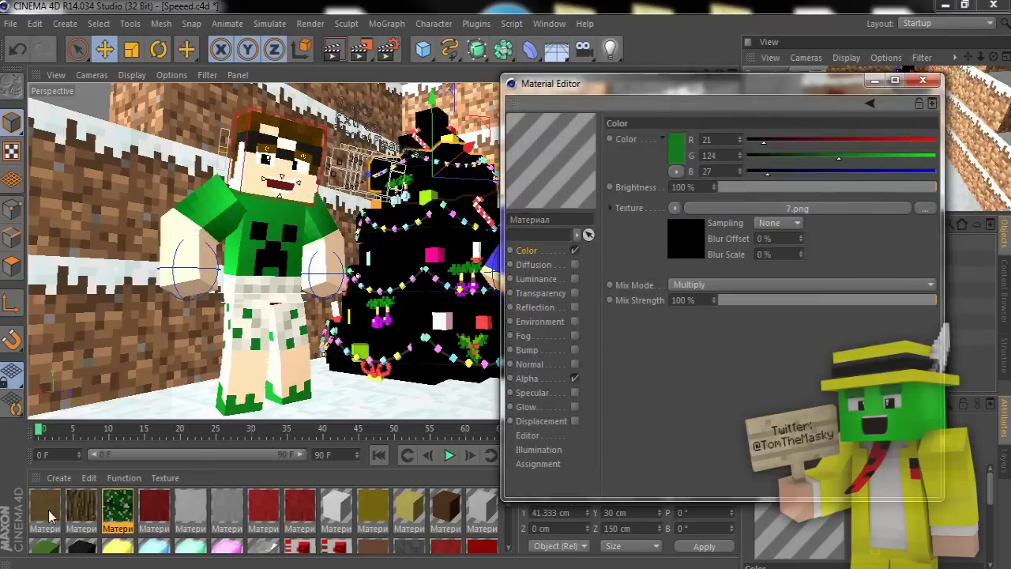
# Try to relink the plank material's colour texture from the Christmas pack's files, and test-render the view
pyautogui.click(50, 513)
pyautogui.click(925, 209)
pyautogui.click(568, 203)
pyautogui.moveTo(956, 205); pyautogui.dragTo(956, 240)
pyautogui.doubleClick(906, 237)
pyautogui.doubleClick(656, 205)
pyautogui.doubleClick(654, 222)
pyautogui.doubleClick(657, 304)
pyautogui.click(591, 345)
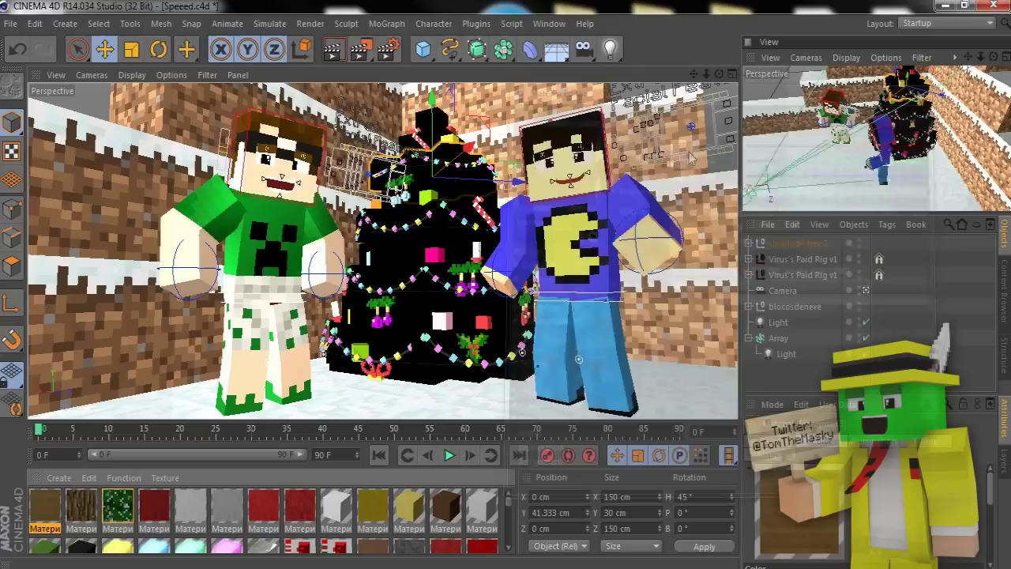
pyautogui.hotkey('ctrl', 'r')
pyautogui.click(379, 244)
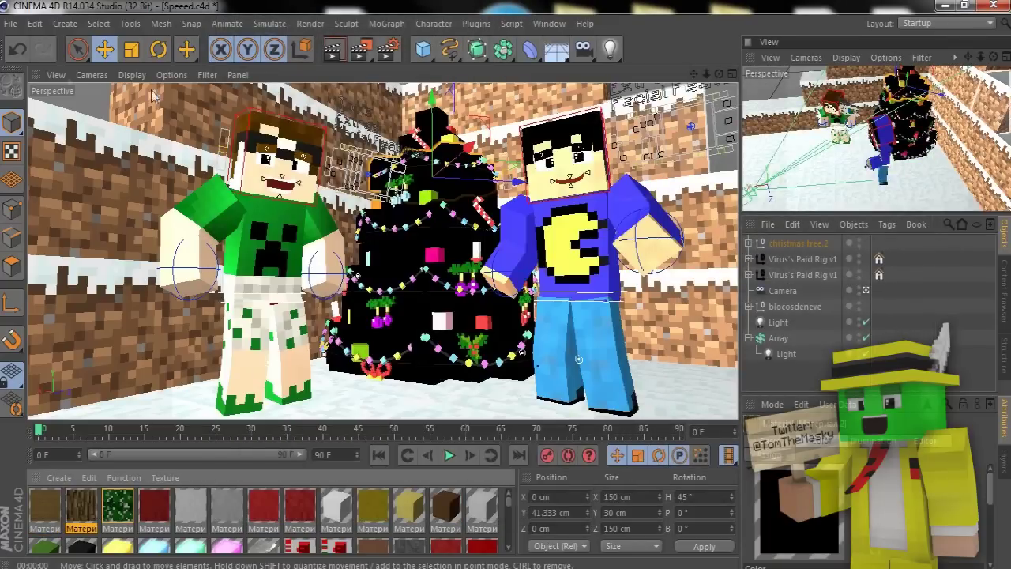
# Start a new project and open the ChristmasPack-Part2-Inside TheJadu scene from its folder
pyautogui.click(11, 23)
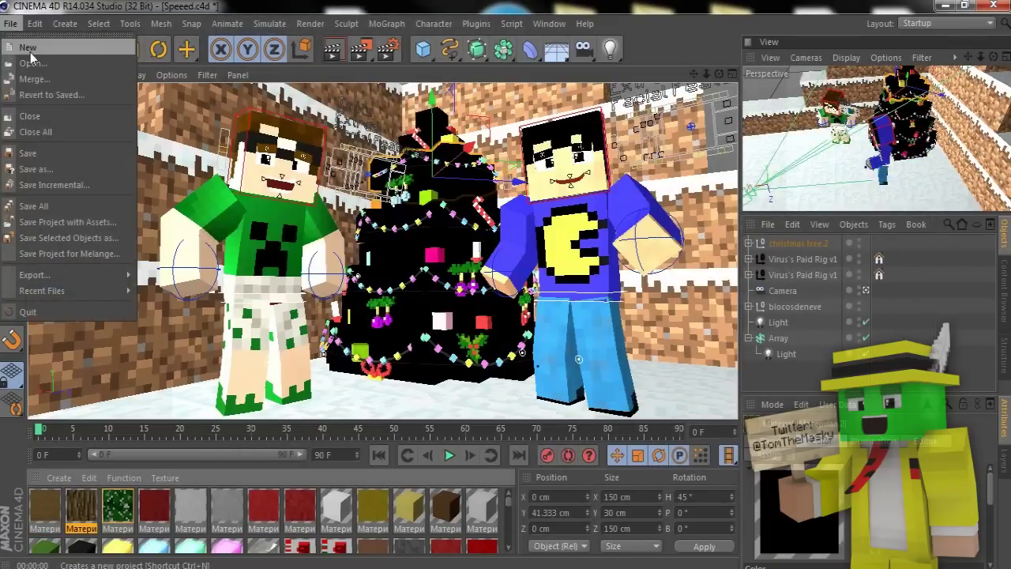
pyautogui.click(30, 52)
pyautogui.hotkey('ctrl', 'o')
pyautogui.doubleClick(399, 166)
pyautogui.doubleClick(321, 126)
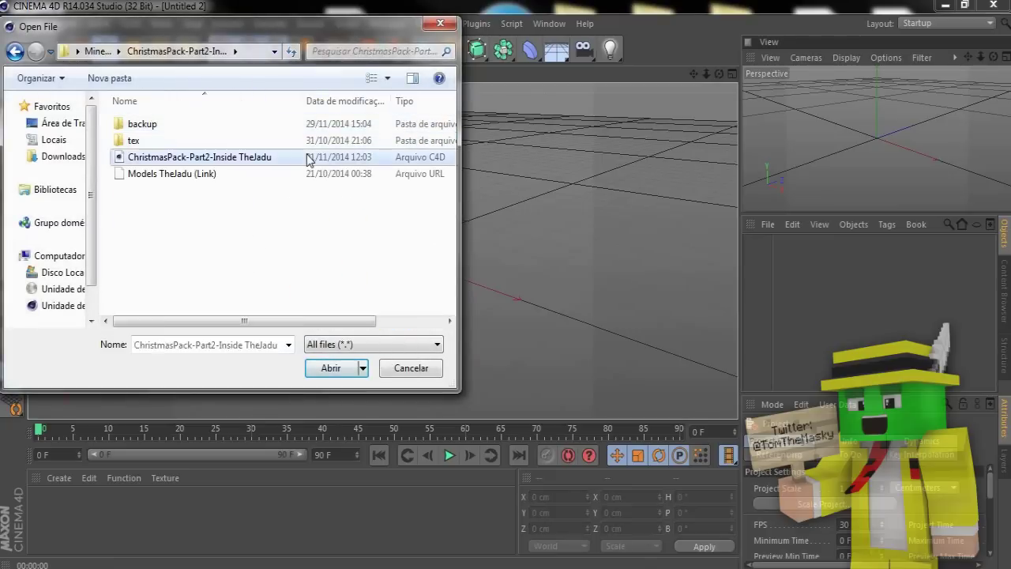
pyautogui.doubleClick(309, 157)
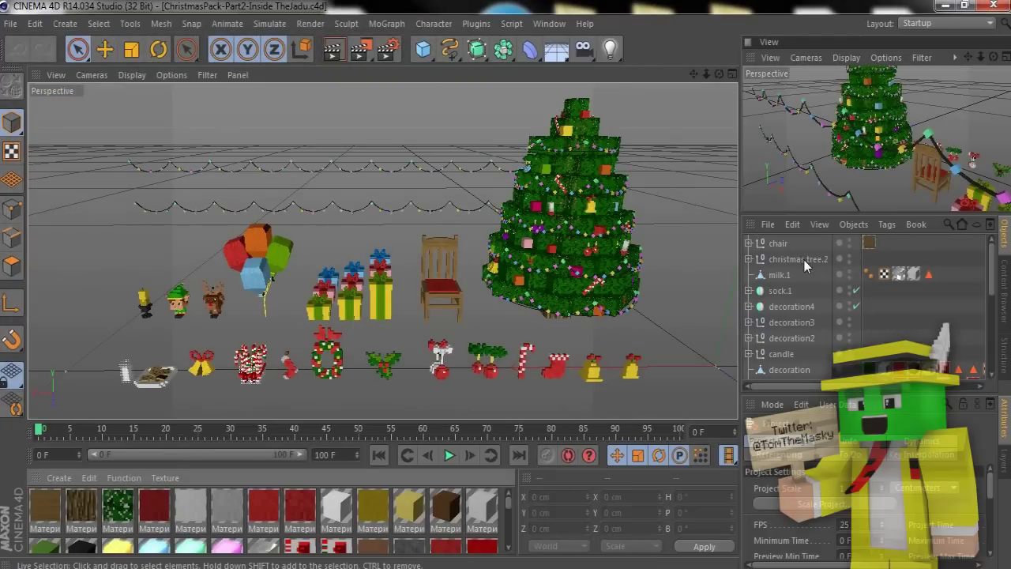
# Delete the chair, the milk and the neighbouring decorations from the Christmas pack scene
pyautogui.click(804, 260)
pyautogui.click(780, 244)
pyautogui.keyDown('ctrl'); pyautogui.click(781, 275); pyautogui.keyUp('ctrl')
pyautogui.press('Delete')
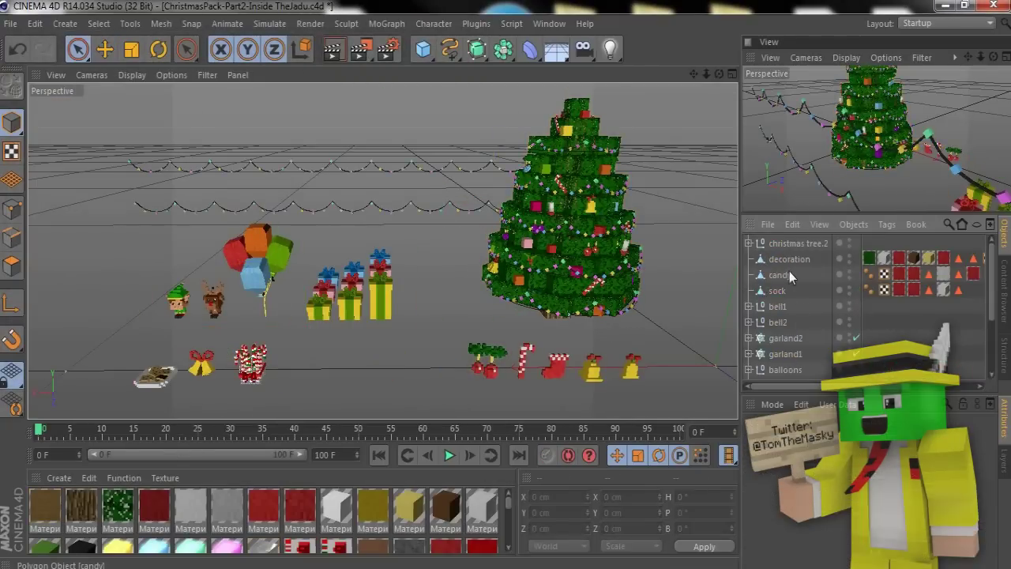
# Delete all remaining objects of the pack scene except the Christmas tree
pyautogui.click(788, 259)
pyautogui.keyDown('ctrl'); pyautogui.click(786, 274); pyautogui.keyUp('ctrl')
pyautogui.keyDown('ctrl'); pyautogui.click(782, 291); pyautogui.keyUp('ctrl')
pyautogui.keyDown('ctrl'); pyautogui.click(783, 306); pyautogui.keyUp('ctrl')
pyautogui.keyDown('ctrl'); pyautogui.click(783, 322); pyautogui.keyUp('ctrl')
pyautogui.keyDown('ctrl'); pyautogui.click(785, 338); pyautogui.keyUp('ctrl')
pyautogui.moveTo(992, 302); pyautogui.dragTo(992, 350)
pyautogui.keyDown('ctrl'); pyautogui.click(790, 294); pyautogui.keyUp('ctrl')
pyautogui.keyDown('ctrl'); pyautogui.click(786, 311); pyautogui.keyUp('ctrl')
pyautogui.keyDown('ctrl'); pyautogui.click(786, 327); pyautogui.keyUp('ctrl')
pyautogui.keyDown('ctrl'); pyautogui.click(785, 341); pyautogui.keyUp('ctrl')
pyautogui.keyDown('ctrl'); pyautogui.click(786, 358); pyautogui.keyUp('ctrl')
pyautogui.keyDown('ctrl'); pyautogui.click(786, 375); pyautogui.keyUp('ctrl')
pyautogui.hotkey('ctrl', 'z')
pyautogui.click(800, 244)
pyautogui.moveTo(991, 276)
pyautogui.mouseDown()
pyautogui.moveTo(989, 361)
pyautogui.moveTo(992, 273)
pyautogui.mouseUp()
pyautogui.keyDown('shift'); pyautogui.click(786, 376); pyautogui.keyUp('shift')
pyautogui.keyDown('ctrl'); pyautogui.click(797, 244); pyautogui.keyUp('ctrl')
pyautogui.press('Delete')
# Inspect the leaf material's colour texture 7.png in the tree-only scene, and return to the Speeed project
pyautogui.doubleClick(118, 505)
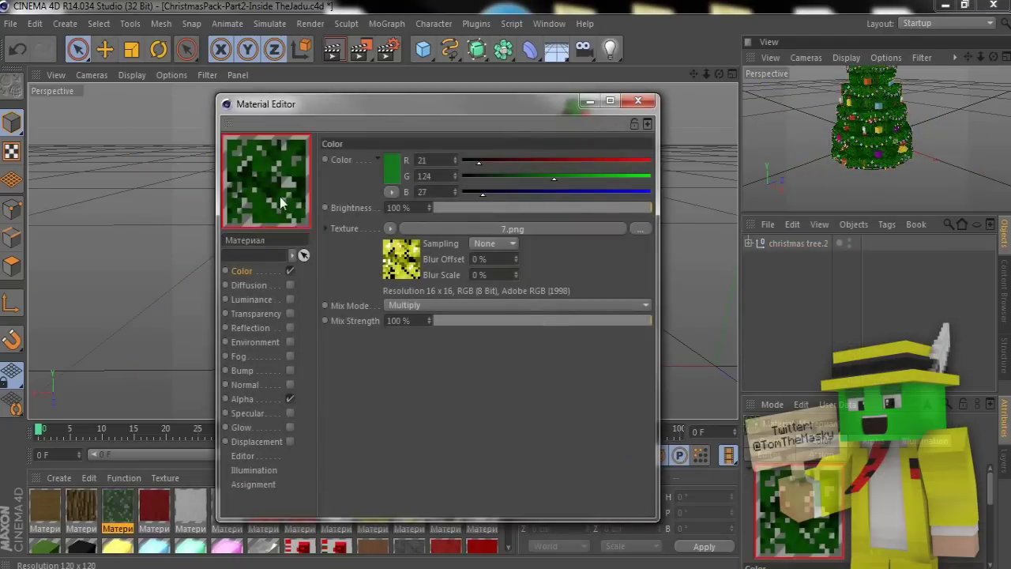
pyautogui.rightClick(270, 155)
pyautogui.click(638, 104)
pyautogui.click(645, 230)
pyautogui.click(554, 469)
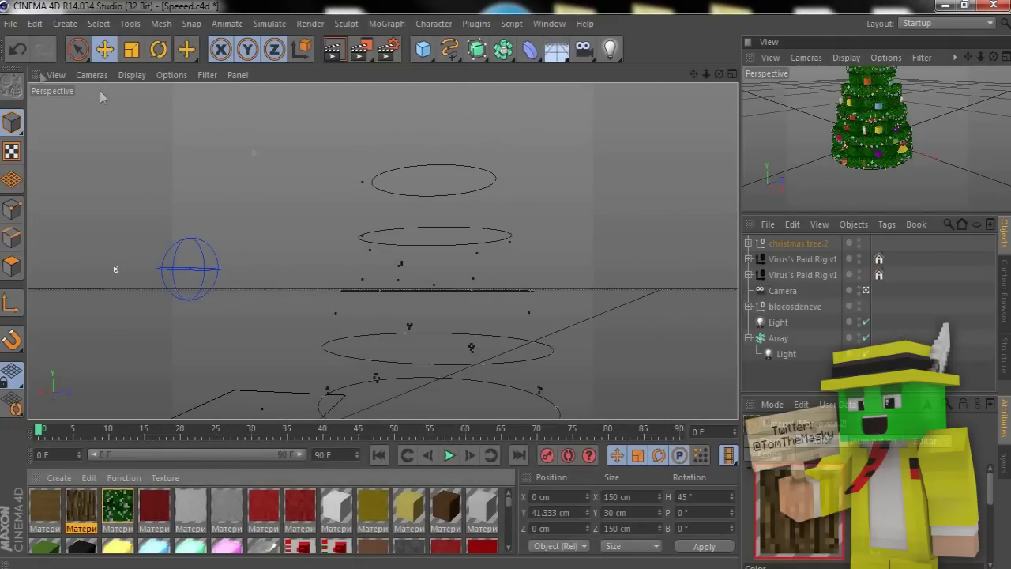
# Save the Speeed project
pyautogui.click(12, 25)
pyautogui.click(41, 158)
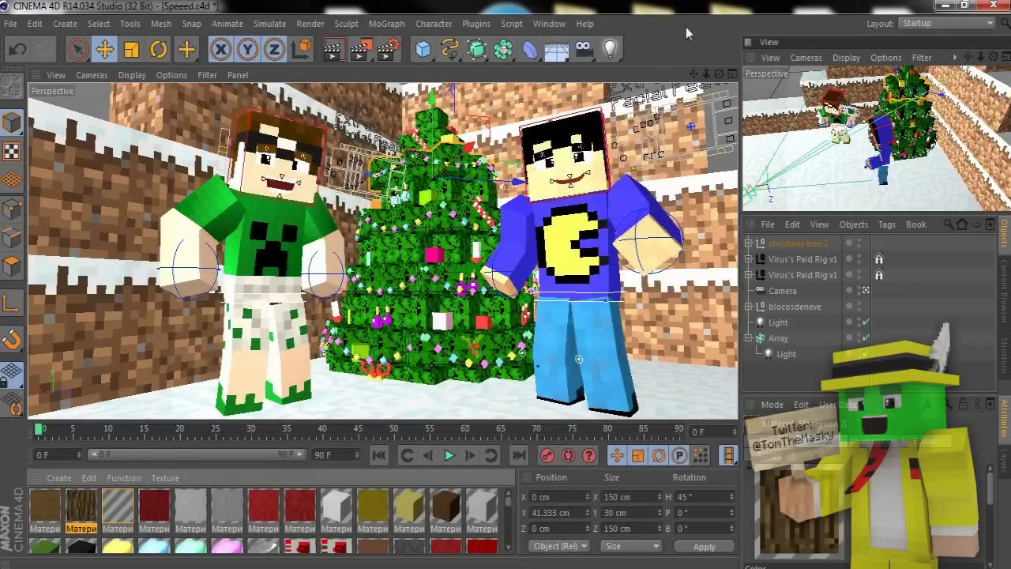
pyautogui.click(11, 24)
pyautogui.click(30, 154)
# Add the Santa hat model from the PackdoTomNoel folder to the scene
pyautogui.click(11, 25)
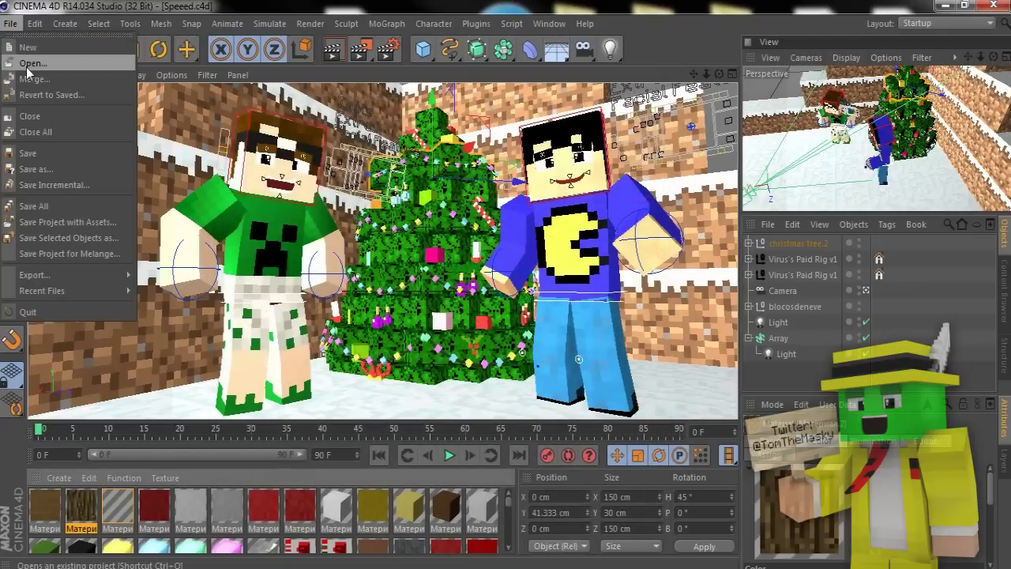
pyautogui.click(28, 63)
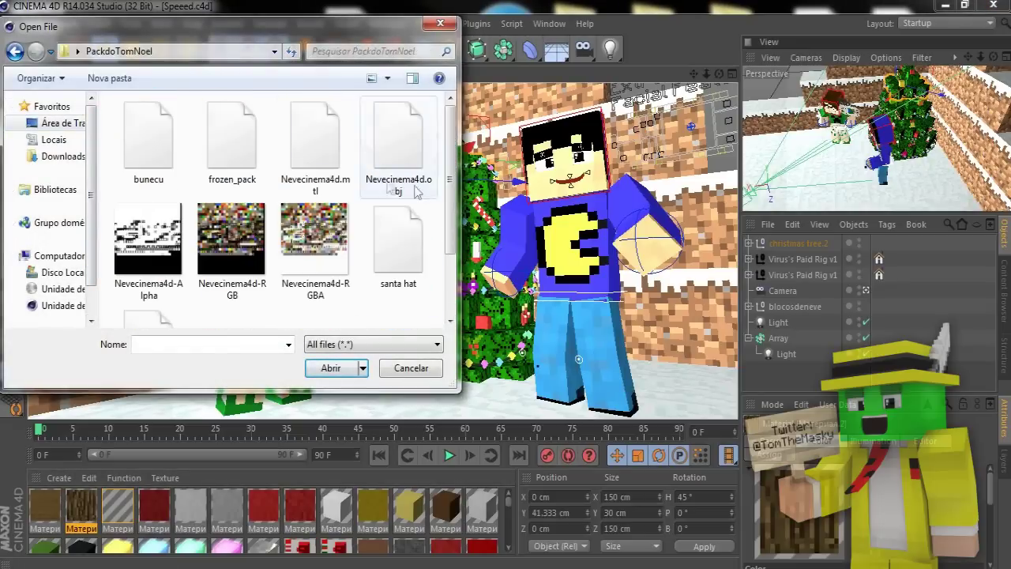
pyautogui.click(353, 369)
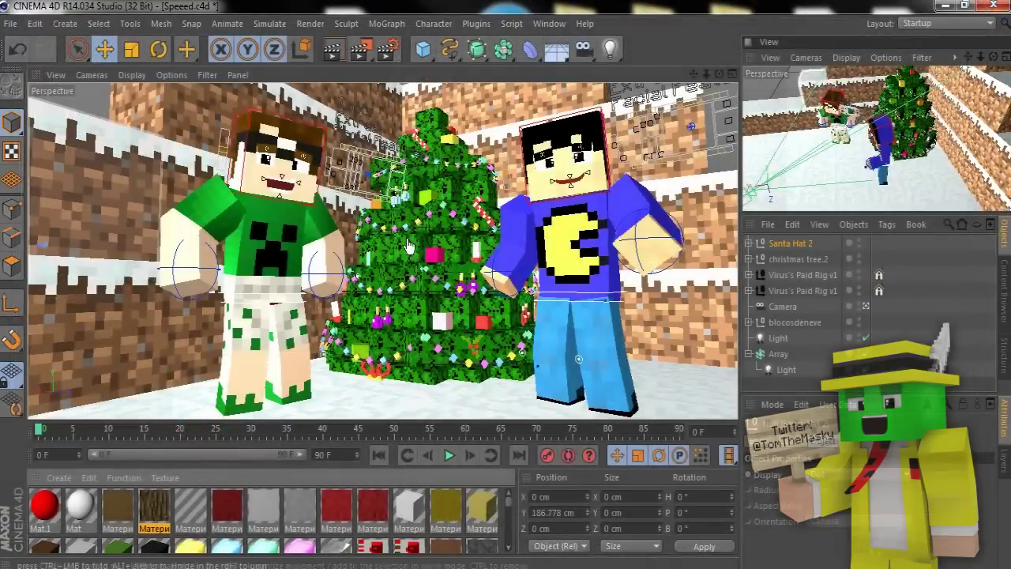
# Move the Santa hat to the green-shirted character's head, at about X -423, Y 263, Z 174 cm
pyautogui.click(867, 305)
pyautogui.click(866, 305)
pyautogui.moveTo(980, 57); pyautogui.dragTo(747, 221)
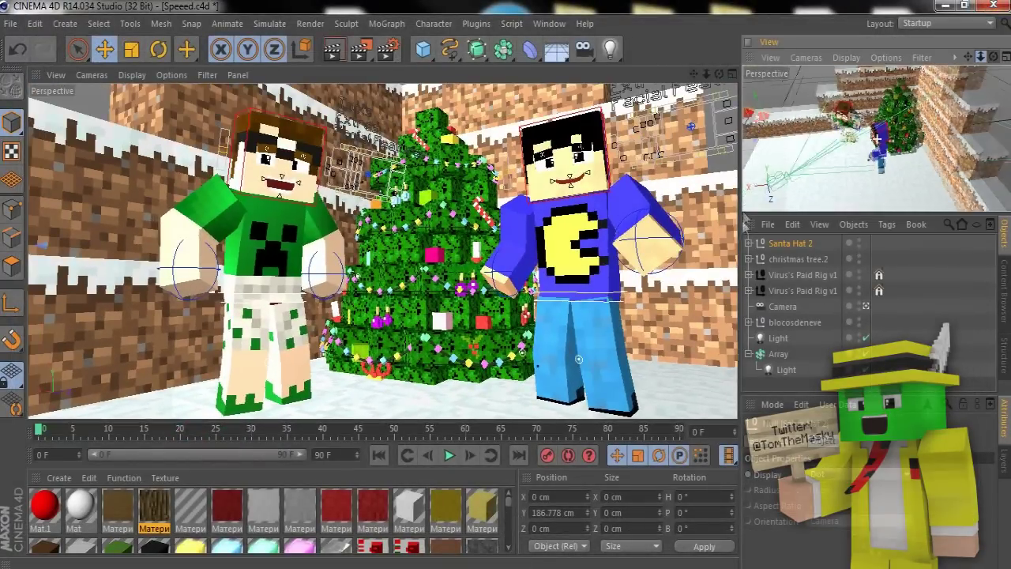
pyautogui.moveTo(771, 146); pyautogui.dragTo(774, 143)
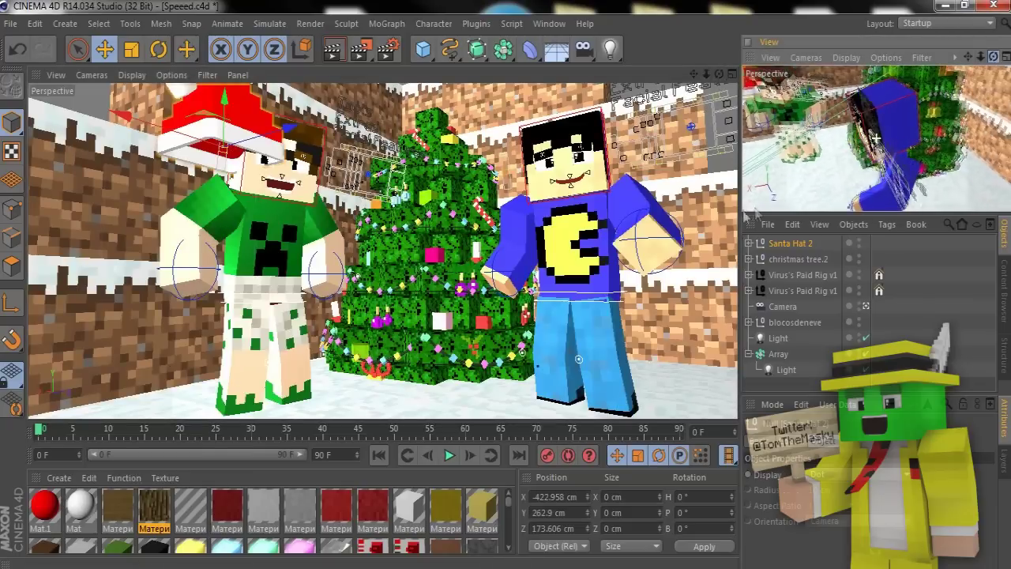
pyautogui.moveTo(766, 231); pyautogui.dragTo(821, 226)
pyautogui.moveTo(993, 57); pyautogui.dragTo(860, 135)
# Turn the Santa hat to a heading of about -30° and move it to about X -434, Y 292, Z 155 cm
pyautogui.click(159, 49)
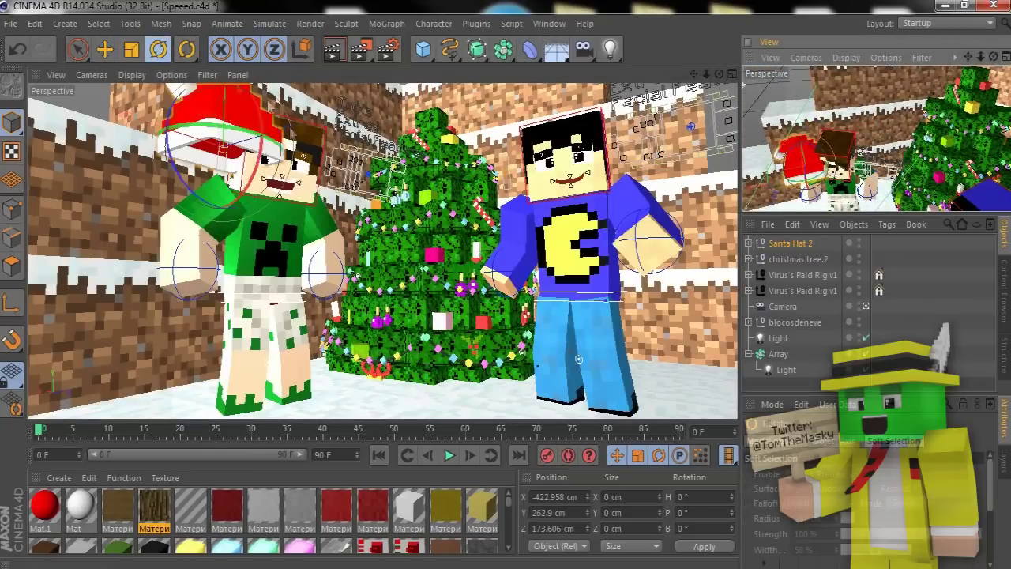
pyautogui.moveTo(201, 140); pyautogui.dragTo(203, 139)
pyautogui.click(105, 49)
pyautogui.moveTo(798, 147)
pyautogui.mouseDown()
pyautogui.moveTo(798, 130)
pyautogui.moveTo(808, 155)
pyautogui.mouseUp()
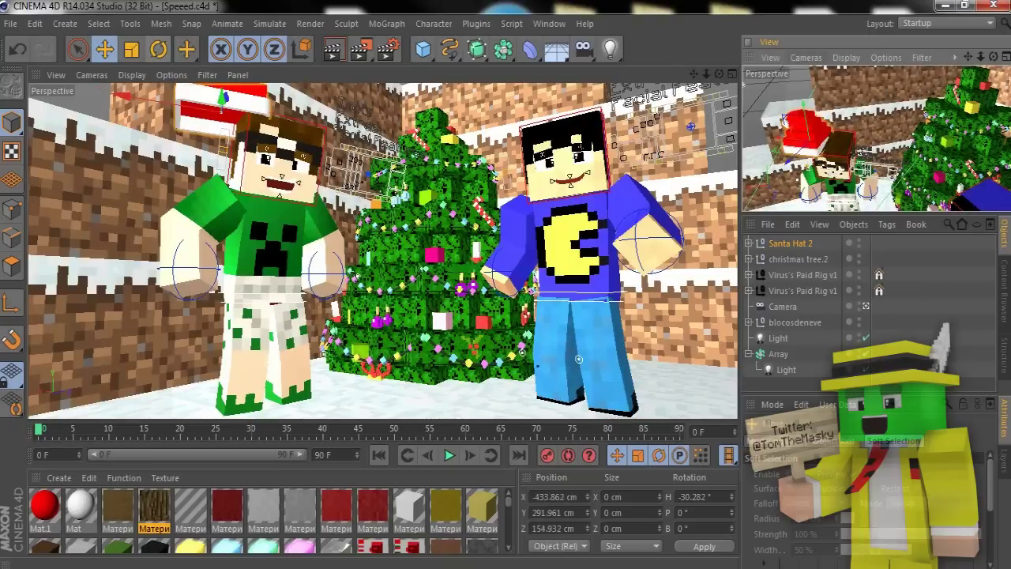
# Fit the hat on the green-shirted character's head at about X -468, Y 287, Z 171 cm, with heading -26° and pitch -13°
pyautogui.click(158, 49)
pyautogui.moveTo(238, 94); pyautogui.dragTo(249, 96)
pyautogui.click(105, 48)
pyautogui.moveTo(188, 117); pyautogui.dragTo(277, 115)
pyautogui.keyDown('alt'); pyautogui.moveTo(797, 170); pyautogui.dragTo(740, 218); pyautogui.keyUp('alt')
pyautogui.scroll(-6, 876, 138)
pyautogui.press('r')
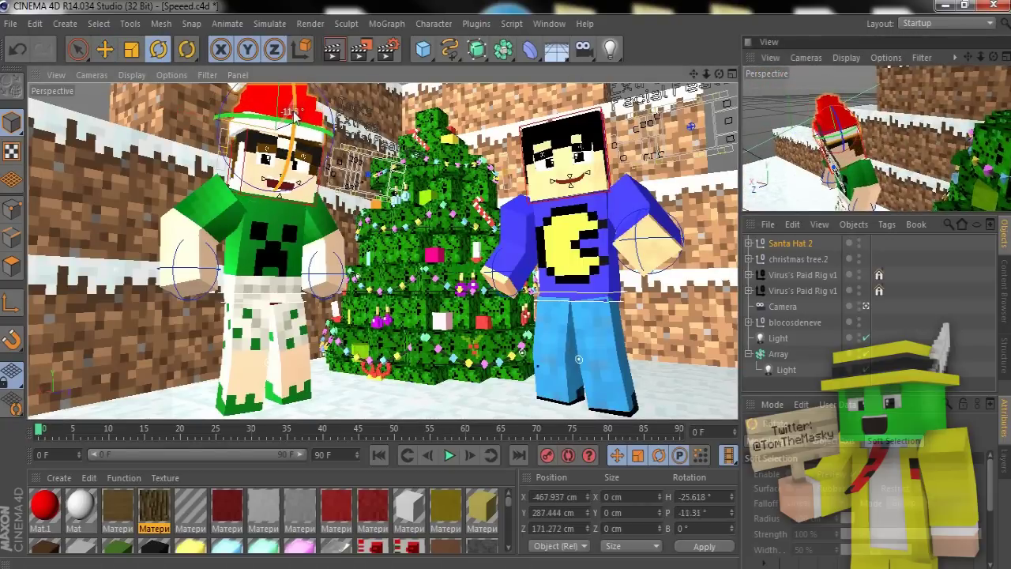
pyautogui.click(723, 93)
pyautogui.click(723, 94)
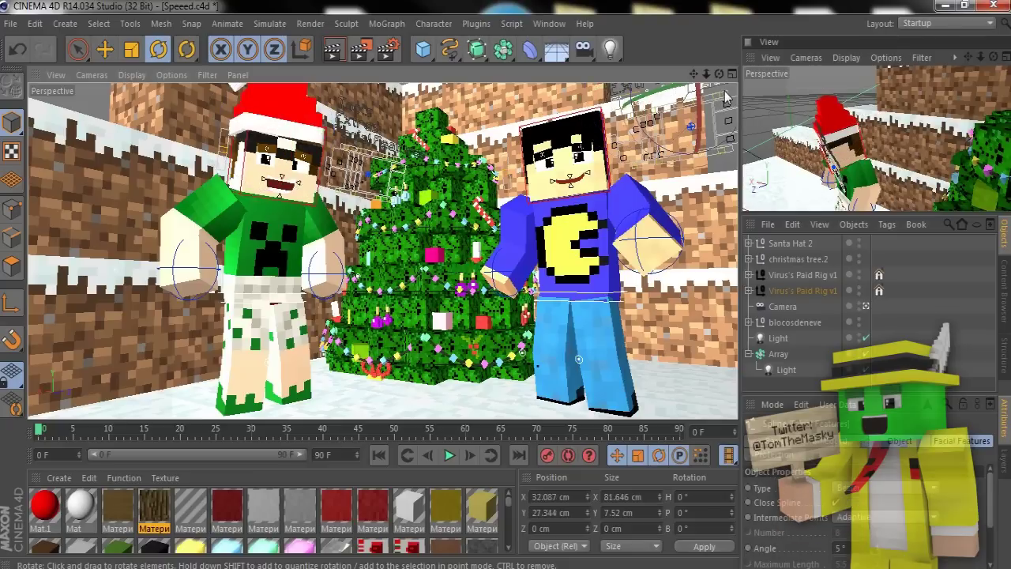
# Duplicate the Santa hat and move the copy to the blue-shirted character's head, at about X -577, Y 264, Z 336 cm
pyautogui.click(797, 247)
pyautogui.hotkey('ctrl', 'c')
pyautogui.hotkey('ctrl', 'v')
pyautogui.press('e')
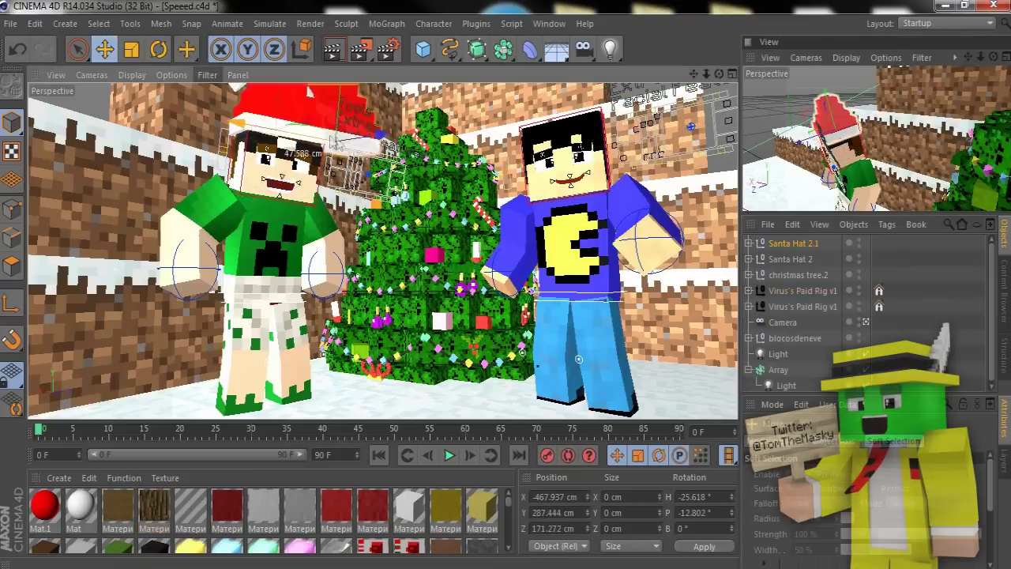
pyautogui.moveTo(210, 126); pyautogui.dragTo(372, 150)
pyautogui.moveTo(531, 163); pyautogui.dragTo(644, 160)
pyautogui.keyDown('alt'); pyautogui.moveTo(746, 93); pyautogui.dragTo(938, 67); pyautogui.keyUp('alt')
pyautogui.moveTo(546, 162); pyautogui.dragTo(582, 165)
# Hide the snow blocks and the tree, and fit the second hat on the head at about X -589, Y 281, Z 347 cm
pyautogui.click(859, 338)
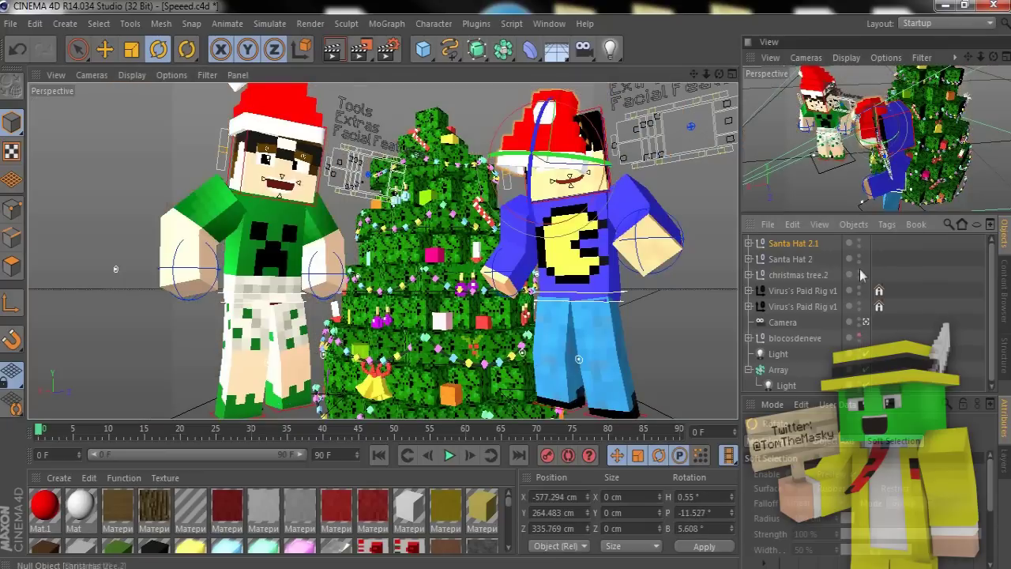
pyautogui.click(860, 275)
pyautogui.moveTo(596, 136); pyautogui.dragTo(589, 126)
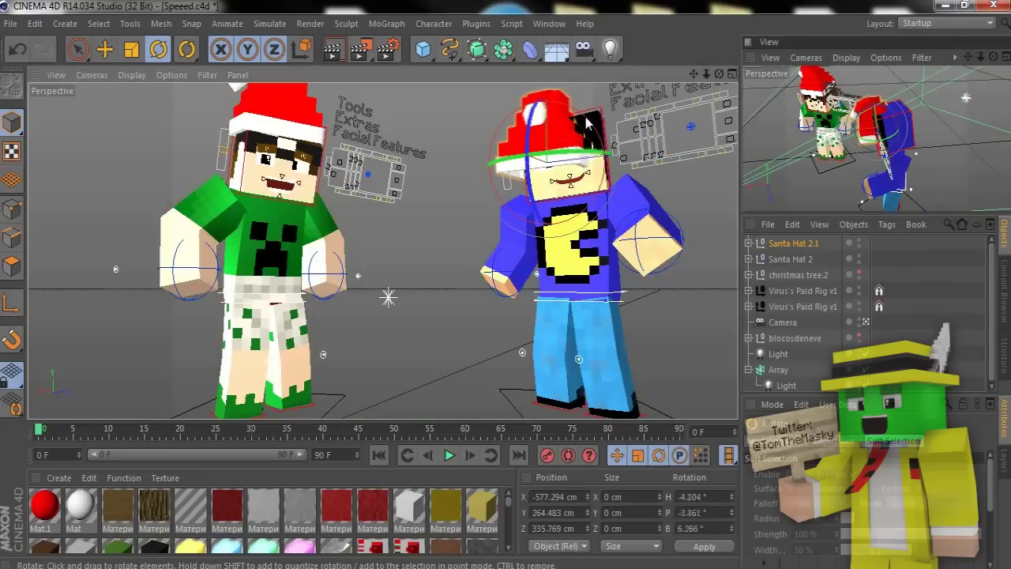
pyautogui.moveTo(719, 73)
pyautogui.mouseDown()
pyautogui.moveTo(711, 107)
pyautogui.moveTo(715, 88)
pyautogui.mouseUp()
pyautogui.moveTo(993, 57); pyautogui.dragTo(821, 198)
pyautogui.press('r')
pyautogui.moveTo(551, 126); pyautogui.dragTo(555, 120)
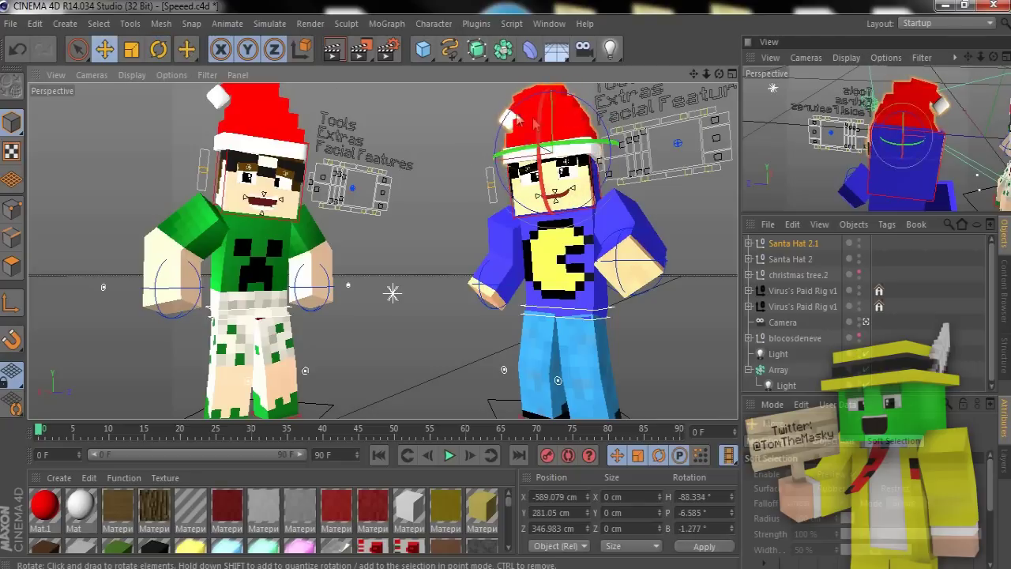
# Check the second hat's fit from another angle and reframe the main view slightly farther from both characters
pyautogui.click(722, 216)
pyautogui.moveTo(994, 57)
pyautogui.mouseDown()
pyautogui.moveTo(967, 60)
pyautogui.moveTo(987, 47)
pyautogui.mouseUp()
pyautogui.keyDown('alt'); pyautogui.moveTo(723, 216); pyautogui.dragTo(754, 213); pyautogui.keyUp('alt')
pyautogui.keyDown('alt'); pyautogui.moveTo(531, 289); pyautogui.dragTo(493, 294, button='right'); pyautogui.keyUp('alt')
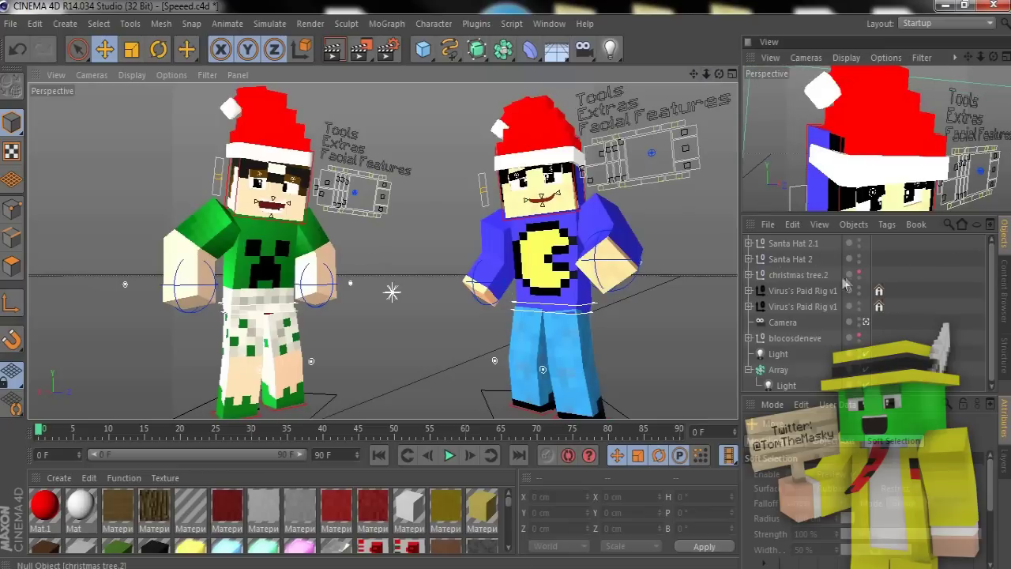
# Show the Christmas tree and the snow blocks again, and raise the tree to about Y 302 cm
pyautogui.click(859, 273)
pyautogui.click(789, 276)
pyautogui.moveTo(392, 238); pyautogui.dragTo(393, 161)
pyautogui.click(858, 335)
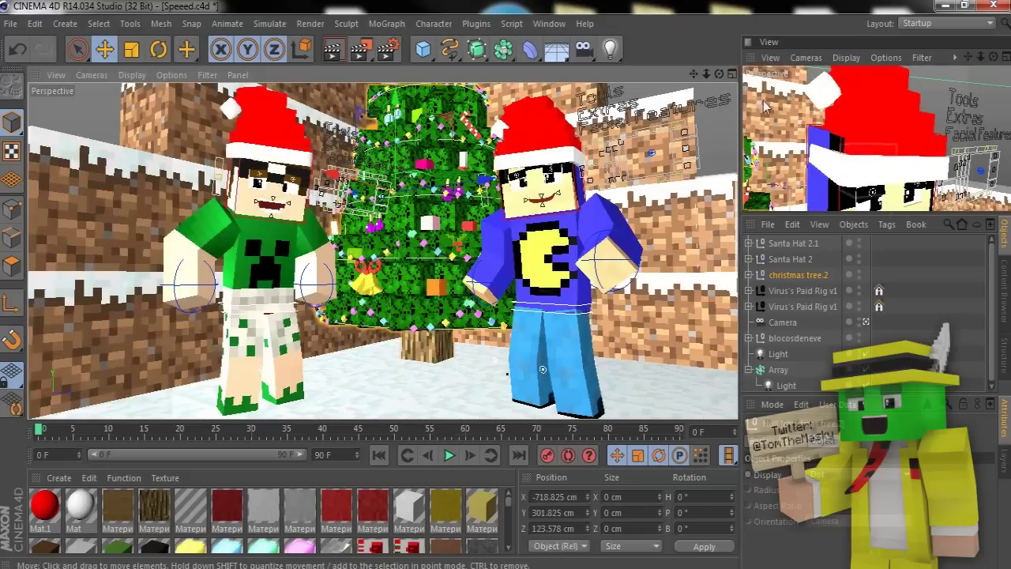
# Add an Environment object with fog enabled and a pale cyan environment colour of hue 182° and saturation 19%
pyautogui.moveTo(558, 51); pyautogui.dragTo(611, 132)
pyautogui.moveTo(857, 393); pyautogui.dragTo(858, 306)
pyautogui.click(845, 423)
pyautogui.click(851, 387)
pyautogui.click(883, 323)
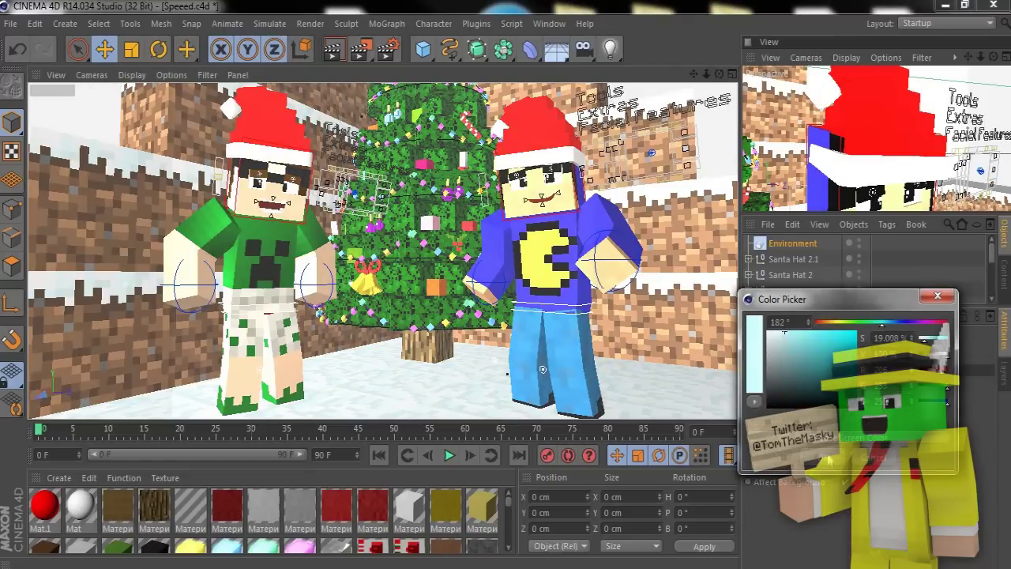
pyautogui.click(825, 454)
# Set the Environment object's fog colour to a pale cyan
pyautogui.click(851, 436)
pyautogui.click(883, 372)
pyautogui.click(786, 383)
pyautogui.click(813, 507)
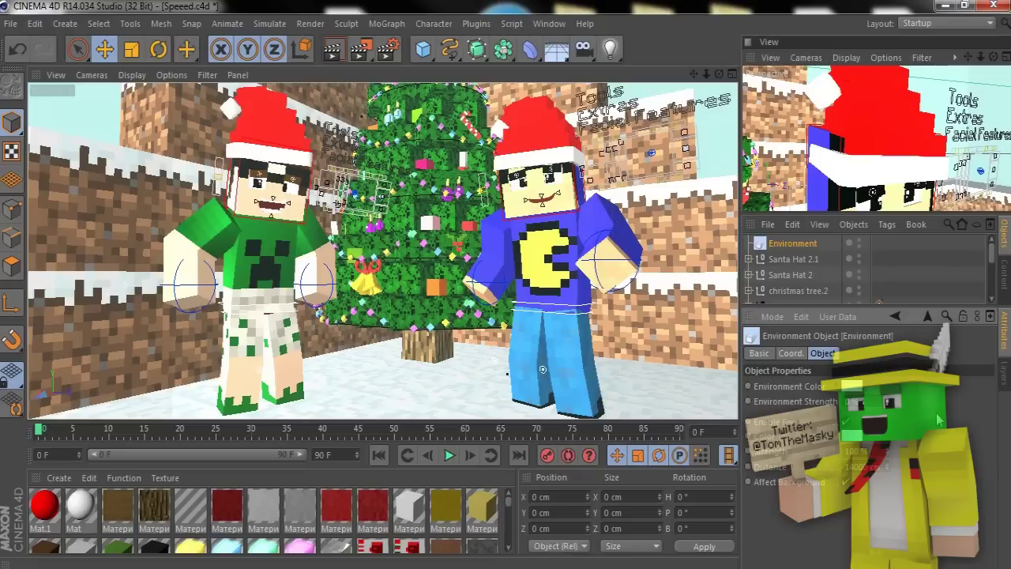
pyautogui.click(10, 24)
pyautogui.click(32, 63)
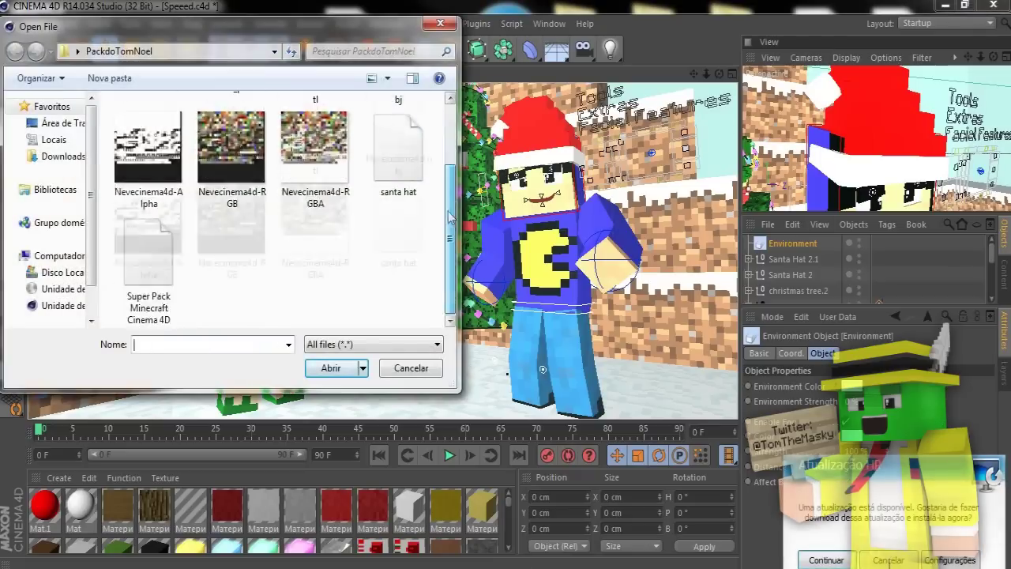
pyautogui.click(411, 367)
# Save the project and add the Sky Emitter preset from the Frozen Pack
pyautogui.click(10, 24)
pyautogui.click(37, 152)
pyautogui.click(11, 23)
pyautogui.click(32, 63)
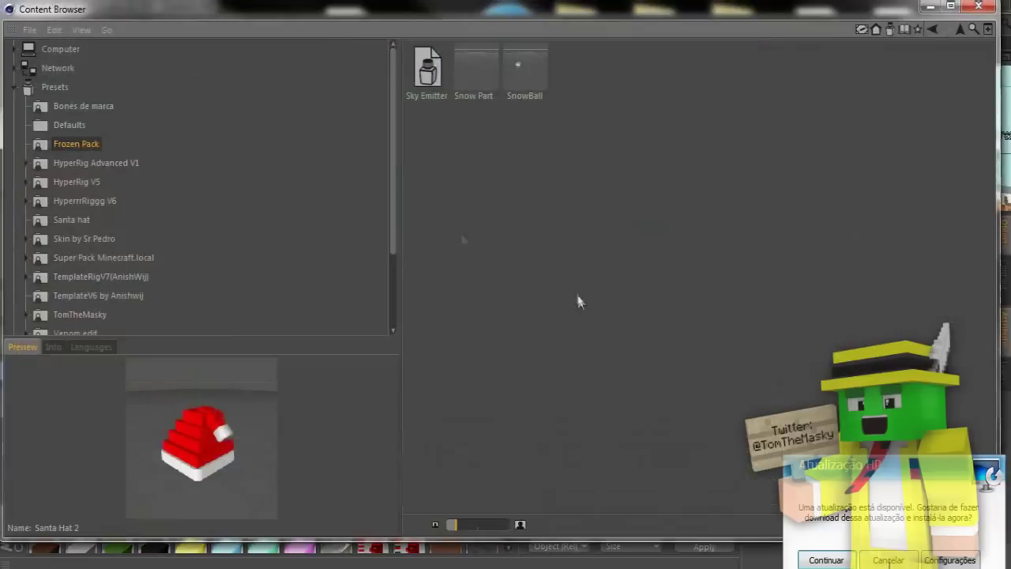
pyautogui.doubleClick(427, 70)
pyautogui.click(979, 7)
# Hide the Christmas tree and the snow blocks in the viewports, keeping both characters shown
pyautogui.moveTo(979, 60); pyautogui.dragTo(877, 109)
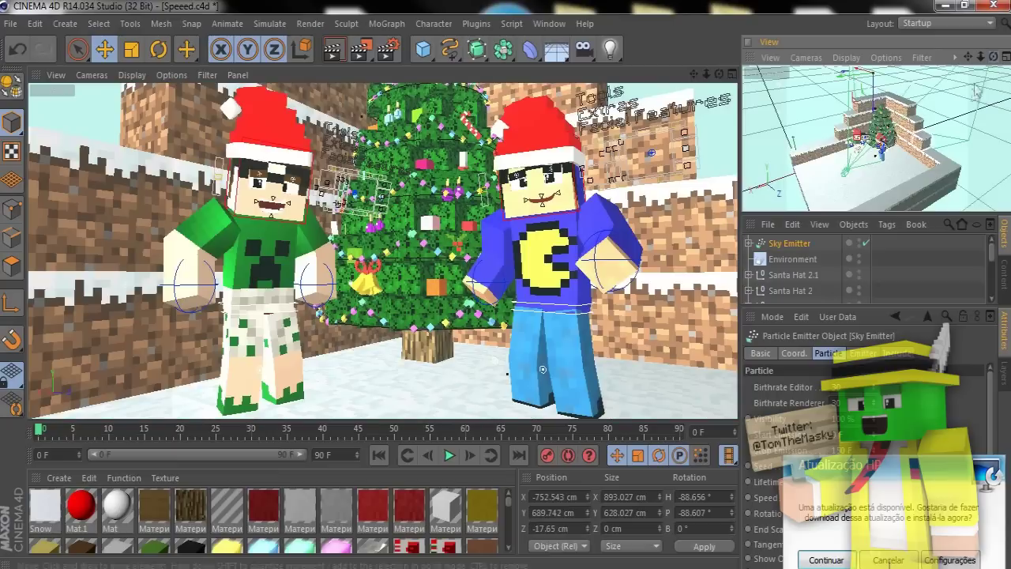
pyautogui.scroll(-2, 869, 264)
pyautogui.click(859, 259)
pyautogui.click(860, 275)
pyautogui.click(859, 292)
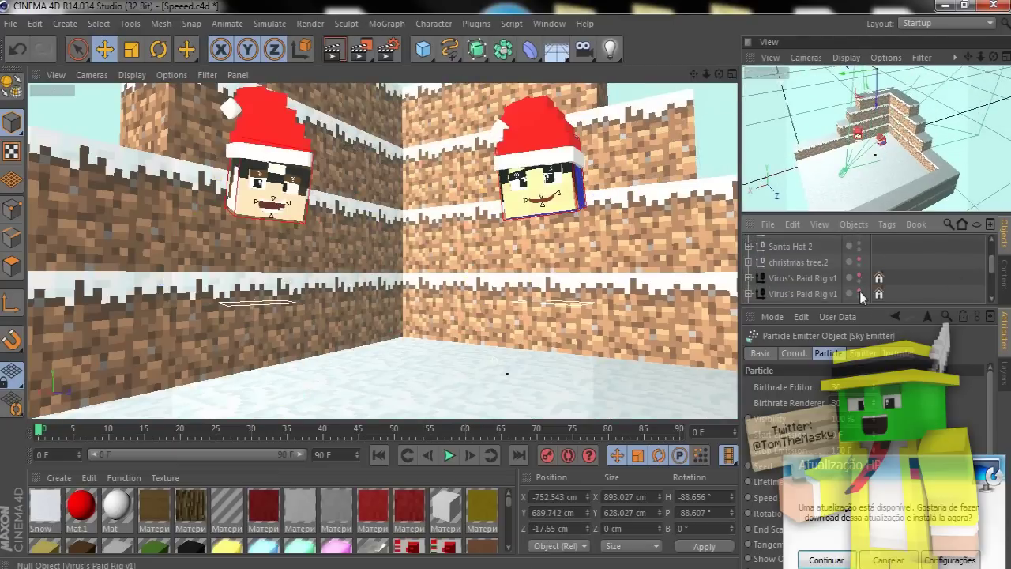
pyautogui.click(859, 292)
pyautogui.click(860, 259)
pyautogui.click(859, 275)
pyautogui.doubleClick(860, 260)
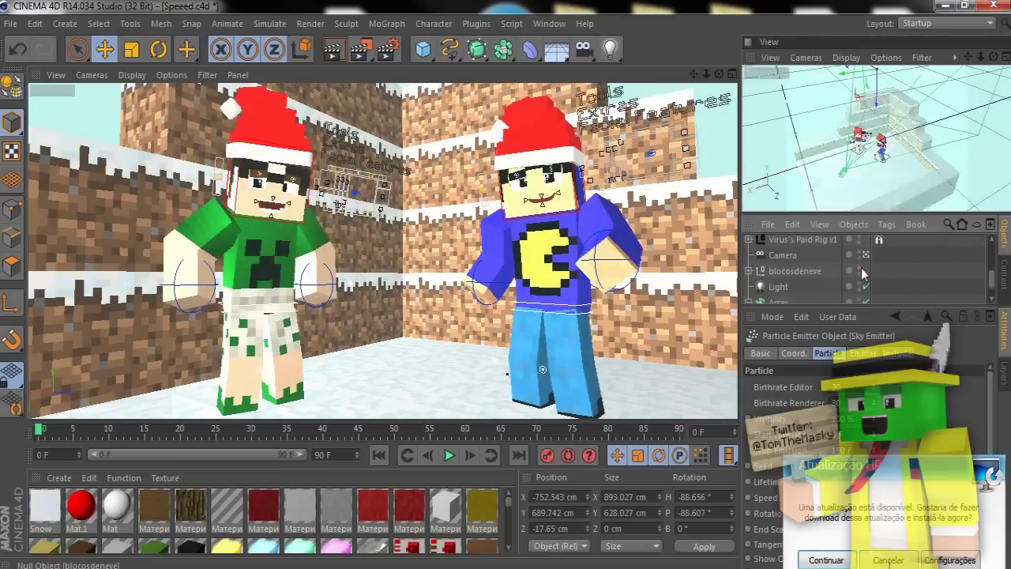
pyautogui.click(860, 270)
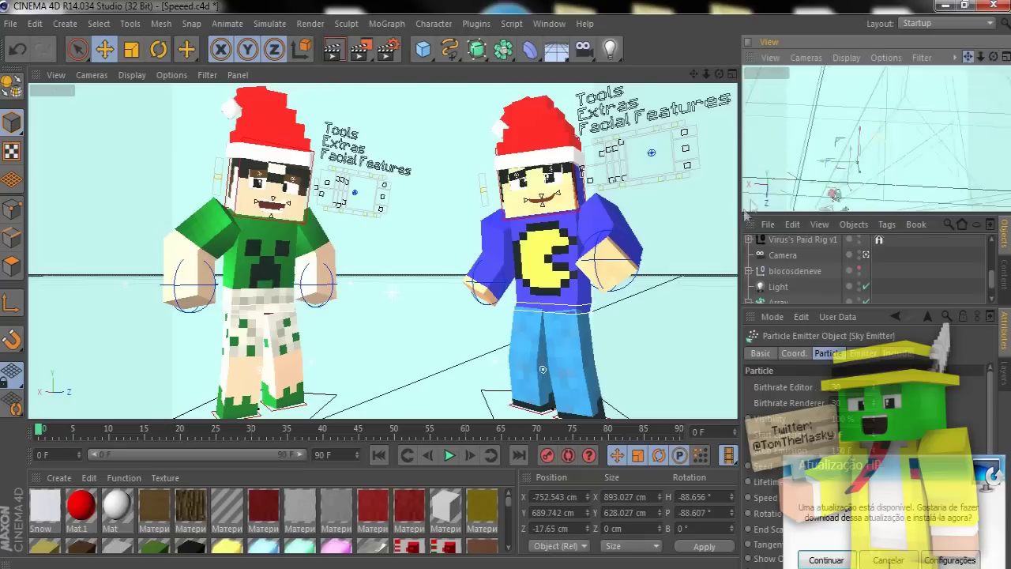
# Duplicate the Sky Emitter twice, moving the copies to about X -344, Z 233 cm and X -341, Z 566 cm
pyautogui.moveTo(750, 215); pyautogui.dragTo(908, 114)
pyautogui.moveTo(992, 278); pyautogui.dragTo(991, 249)
pyautogui.hotkey('ctrl', 'c')
pyautogui.hotkey('ctrl', 'v')
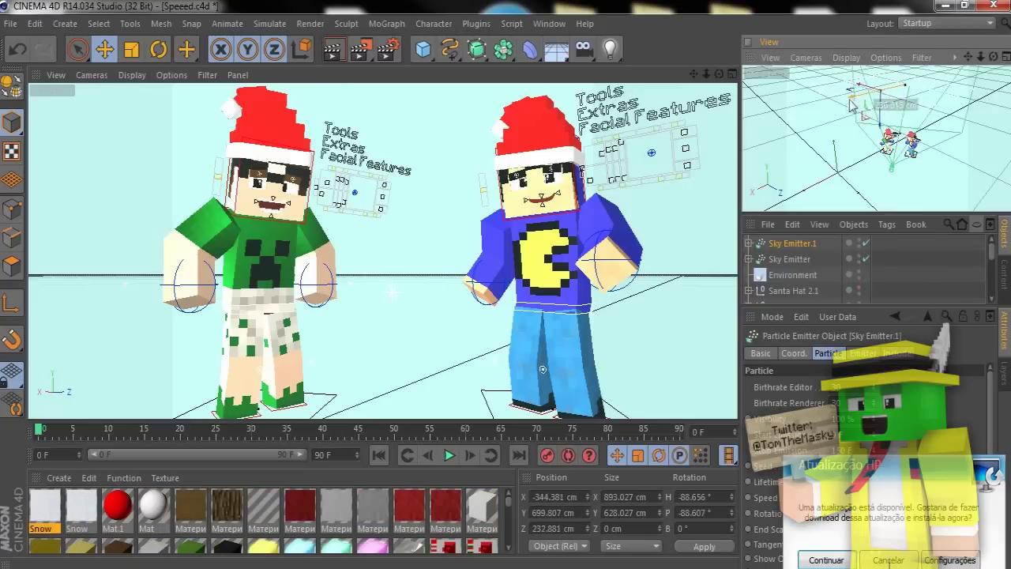
pyautogui.moveTo(879, 90); pyautogui.dragTo(845, 97)
pyautogui.hotkey('ctrl', 'c')
pyautogui.hotkey('ctrl', 'v')
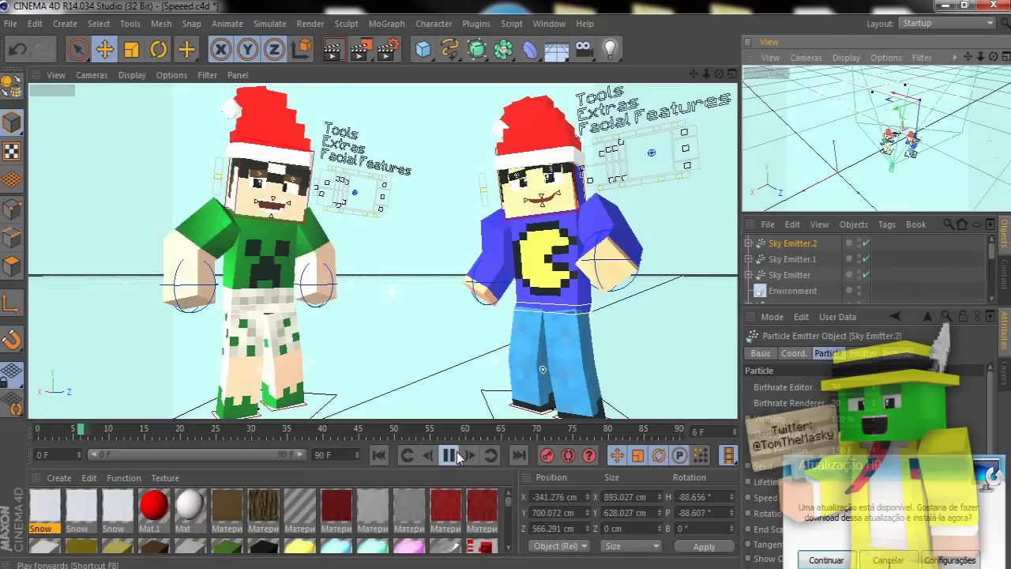
# Play the animation to frame 31 to preview the snowfall, and raise the snow emitters to about Y 789 cm
pyautogui.click(457, 456)
pyautogui.moveTo(993, 57); pyautogui.dragTo(746, 219)
pyautogui.moveTo(896, 135); pyautogui.dragTo(876, 118)
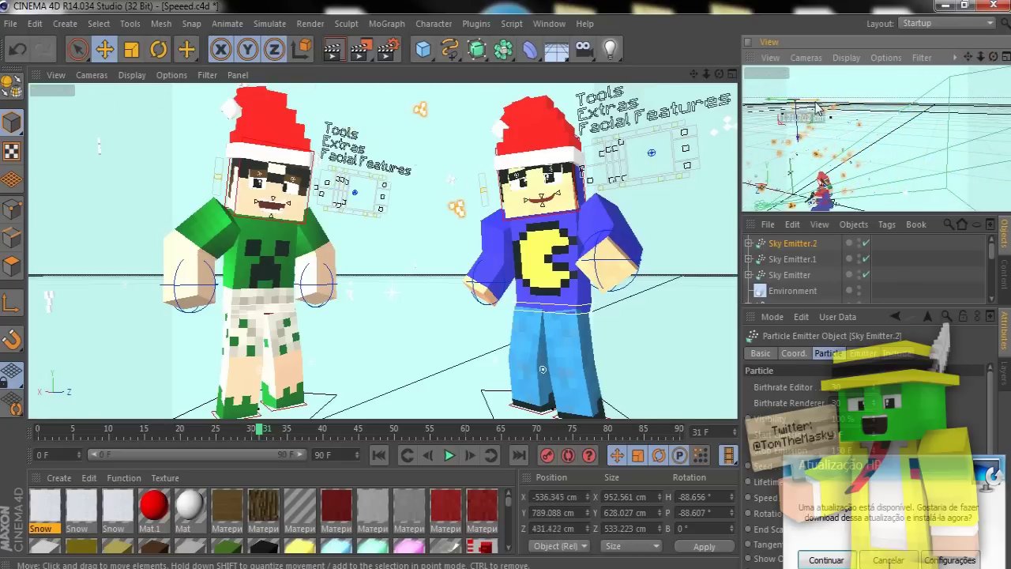
# Reposition the three snow emitters above the scene, placing the original one near X -403, Y 698, Z -71 cm
pyautogui.moveTo(792, 107); pyautogui.dragTo(788, 106)
pyautogui.moveTo(993, 57); pyautogui.dragTo(735, 234)
pyautogui.click(818, 260)
pyautogui.moveTo(876, 152); pyautogui.dragTo(851, 154)
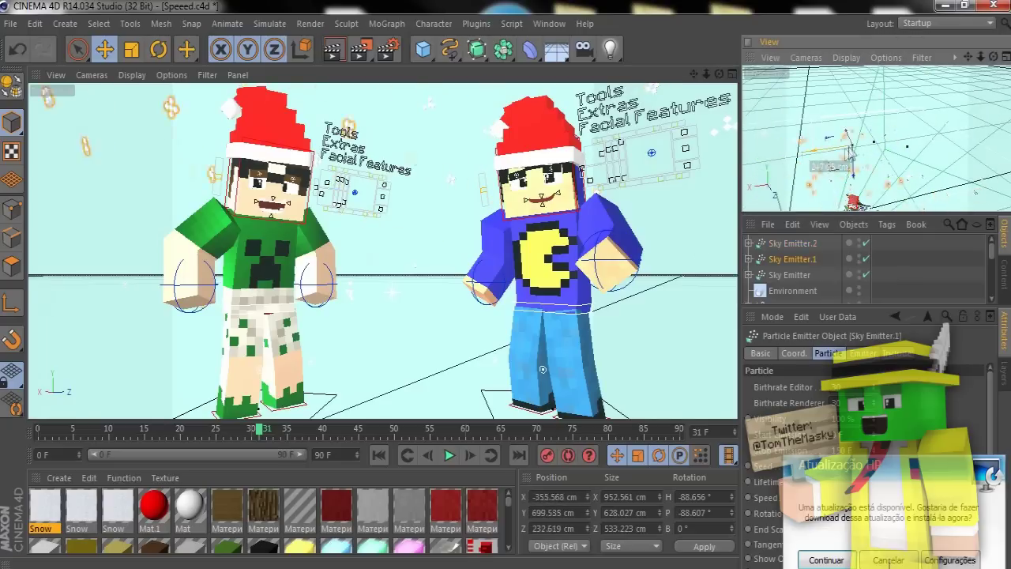
pyautogui.moveTo(983, 58); pyautogui.dragTo(900, 67)
pyautogui.moveTo(847, 106); pyautogui.dragTo(880, 104)
pyautogui.click(811, 275)
pyautogui.moveTo(857, 115); pyautogui.dragTo(889, 123)
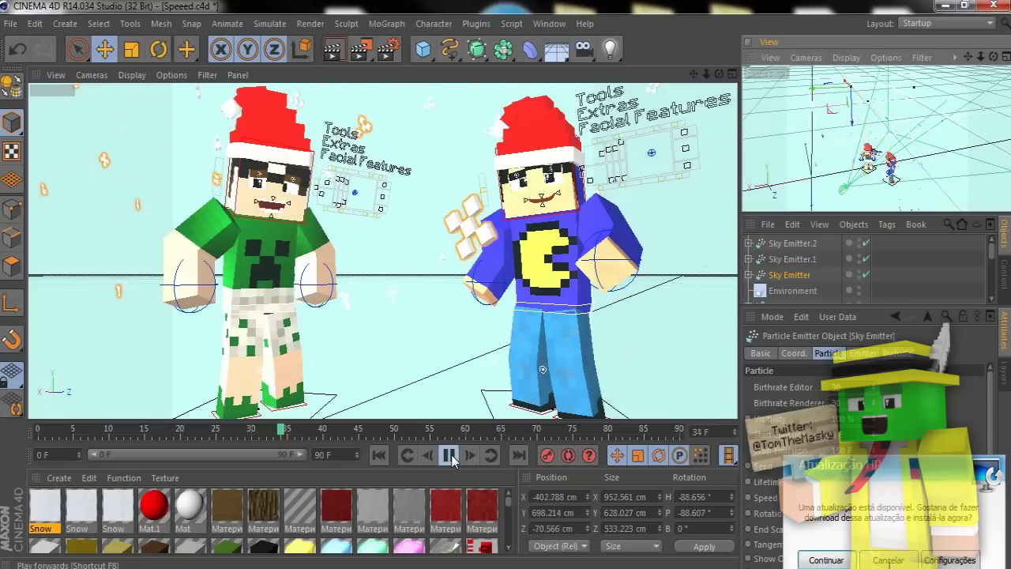
# Play the animation up to frame 47 and check the particles of the two duplicated snow emitters
pyautogui.click(36, 431)
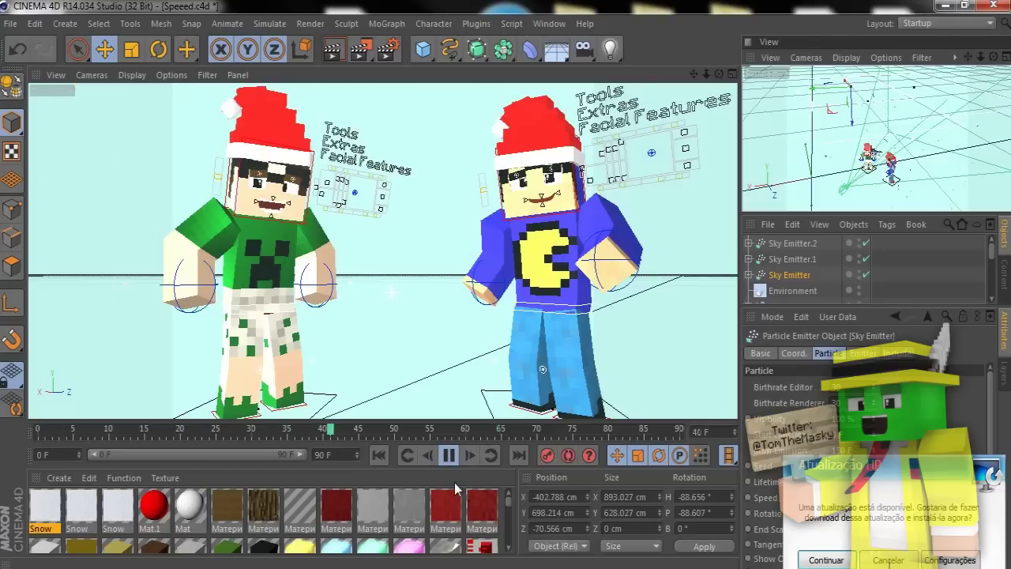
pyautogui.click(448, 455)
pyautogui.click(792, 259)
pyautogui.click(794, 246)
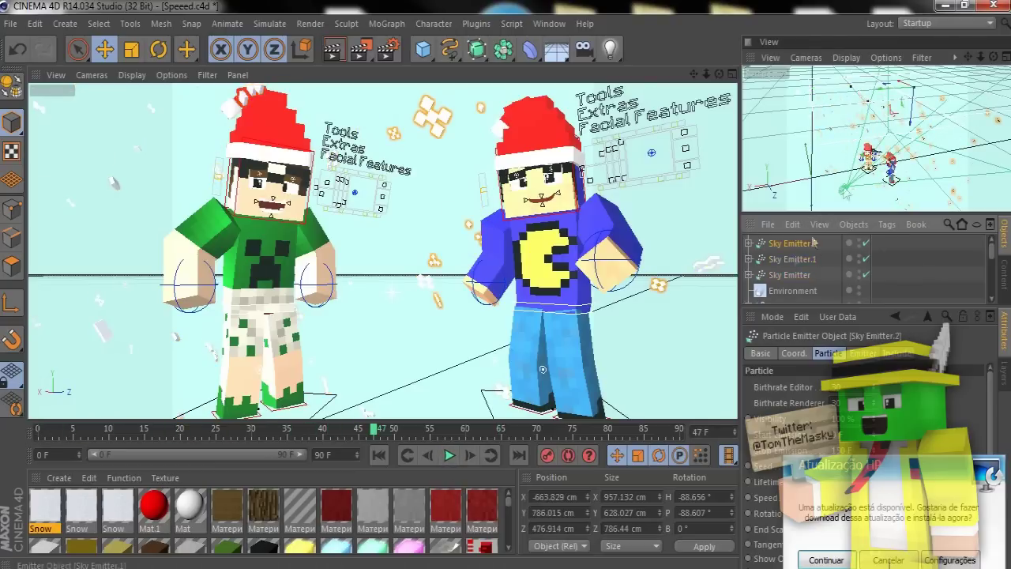
# Show the blocosdeneve snow blocks in the viewports again and add a new light
pyautogui.scroll(-5, 904, 274)
pyautogui.click(861, 268)
pyautogui.click(859, 267)
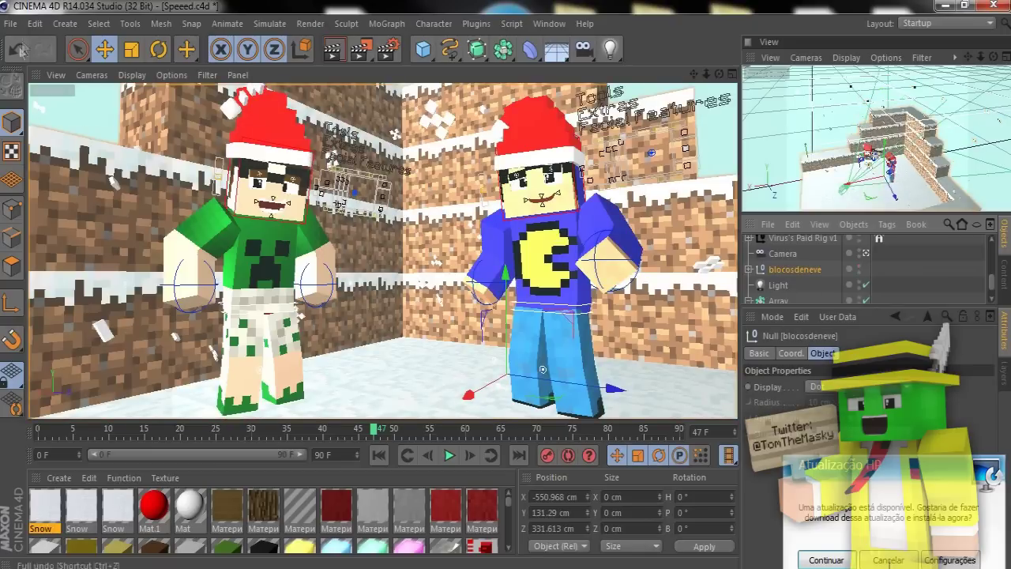
pyautogui.click(608, 50)
pyautogui.moveTo(992, 284); pyautogui.dragTo(993, 259)
pyautogui.click(779, 267)
pyautogui.keyDown('shift'); pyautogui.click(791, 291); pyautogui.keyUp('shift')
pyautogui.press('Delete')
pyautogui.scroll(-5, 826, 257)
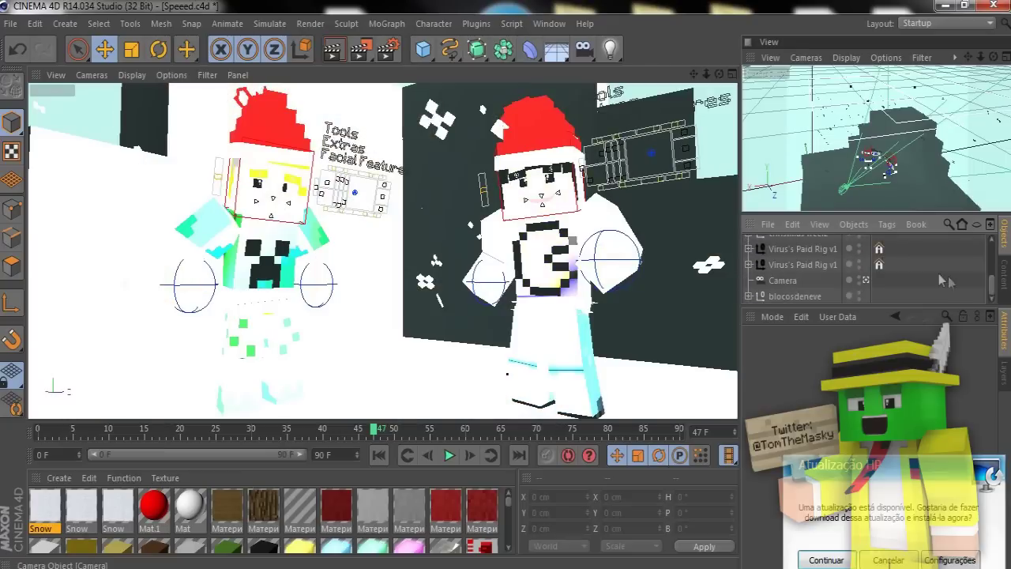
pyautogui.hotkey('ctrl', 'z')
# Delete the old light and the light array from the scene
pyautogui.scroll(-4, 937, 273)
pyautogui.click(780, 266)
pyautogui.press('Delete')
pyautogui.click(779, 281)
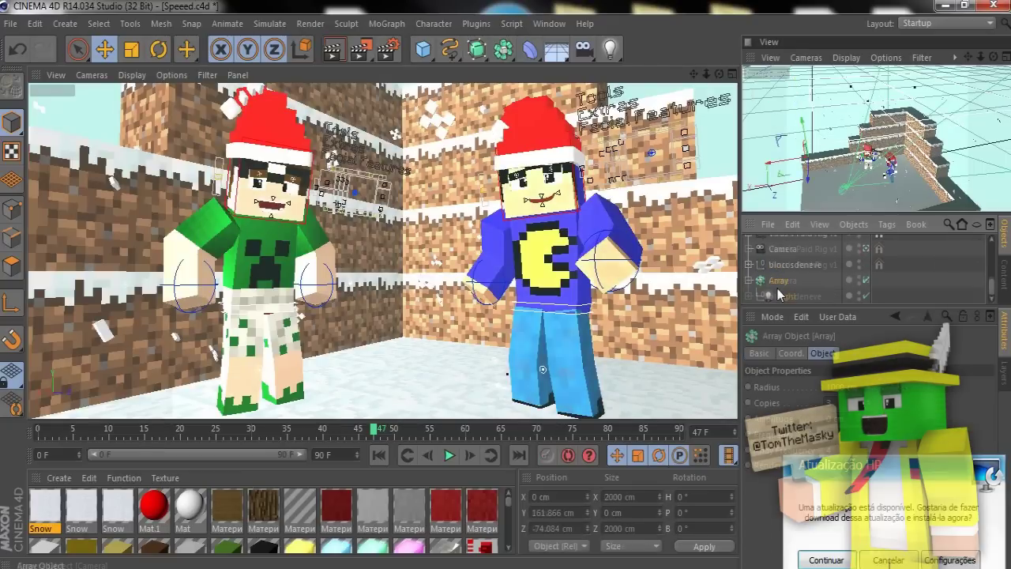
pyautogui.press('Delete')
# Raise the new light high above the snow blocks, to about X -544, Y 1515, Z 119 cm
pyautogui.moveTo(993, 286); pyautogui.dragTo(998, 247)
pyautogui.click(781, 243)
pyautogui.moveTo(810, 147); pyautogui.dragTo(810, 130)
pyautogui.moveTo(772, 177); pyautogui.dragTo(823, 173)
pyautogui.moveTo(869, 120); pyautogui.dragTo(874, 49)
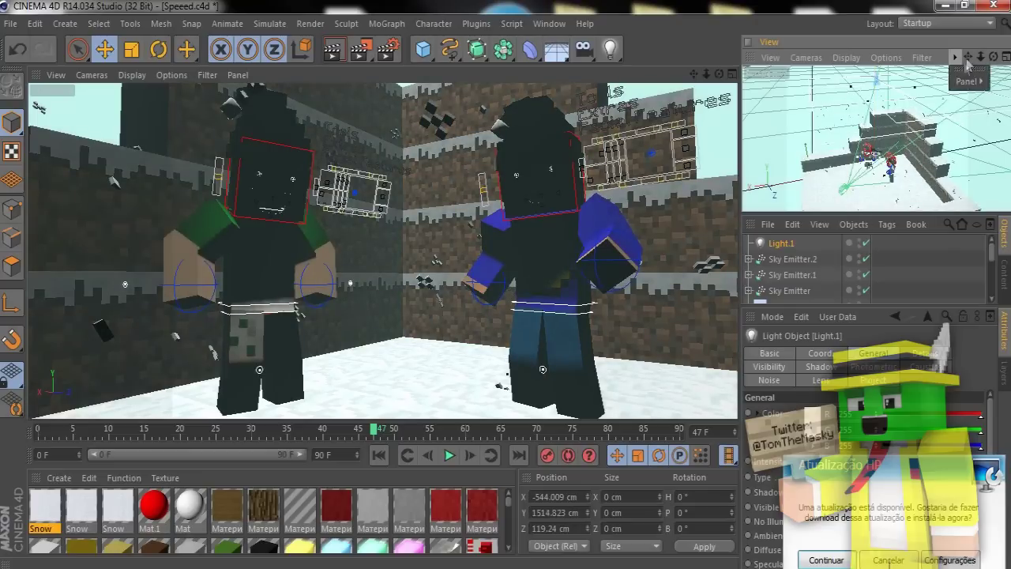
# Move the light down close to the characters, to about X -382, Y 509, Z 321 cm
pyautogui.moveTo(968, 57); pyautogui.dragTo(948, 75)
pyautogui.moveTo(909, 164); pyautogui.dragTo(923, 184)
pyautogui.moveTo(862, 161); pyautogui.dragTo(847, 164)
pyautogui.moveTo(980, 57); pyautogui.dragTo(971, 65)
pyautogui.moveTo(919, 175); pyautogui.dragTo(913, 151)
pyautogui.moveTo(968, 57); pyautogui.dragTo(968, 15)
pyautogui.moveTo(830, 197); pyautogui.dragTo(906, 146)
pyautogui.moveTo(993, 59); pyautogui.dragTo(736, 215)
pyautogui.moveTo(877, 179); pyautogui.dragTo(901, 146)
pyautogui.moveTo(994, 56); pyautogui.dragTo(884, 71)
pyautogui.moveTo(873, 152); pyautogui.dragTo(875, 132)
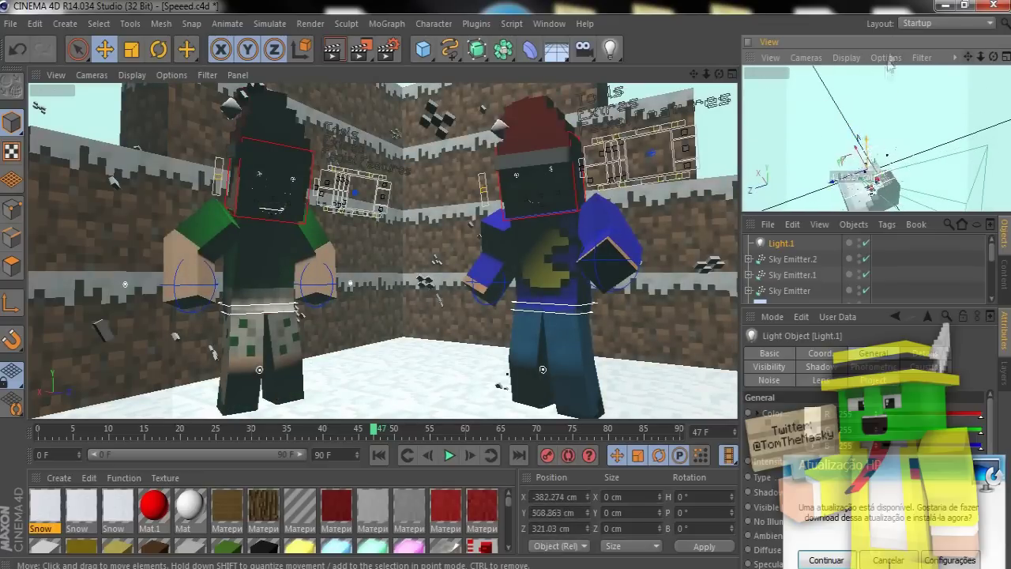
# Move the light out in front of the characters, to about X -240, Y 689, Z 547 cm
pyautogui.moveTo(994, 57); pyautogui.dragTo(749, 222)
pyautogui.moveTo(914, 76); pyautogui.dragTo(899, 155)
pyautogui.moveTo(968, 57); pyautogui.dragTo(739, 219)
pyautogui.moveTo(981, 56); pyautogui.dragTo(892, 69)
pyautogui.moveTo(826, 96); pyautogui.dragTo(827, 122)
pyautogui.moveTo(776, 142); pyautogui.dragTo(761, 145)
pyautogui.moveTo(813, 173); pyautogui.dragTo(779, 161)
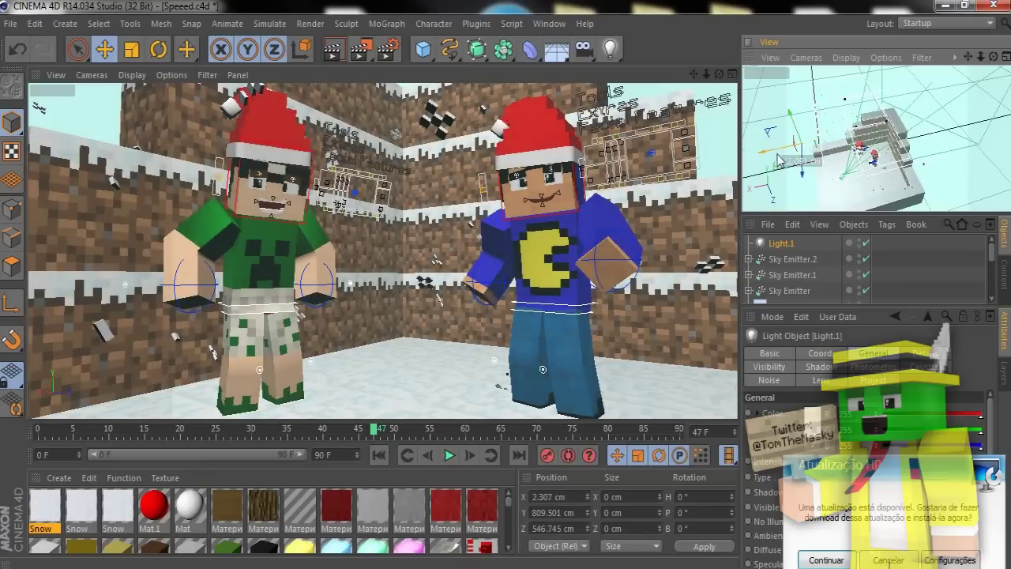
# Tint the light a pale warm cream and dismiss the software update prompt
pyautogui.click(815, 413)
pyautogui.click(760, 370)
pyautogui.click(776, 495)
pyautogui.click(889, 560)
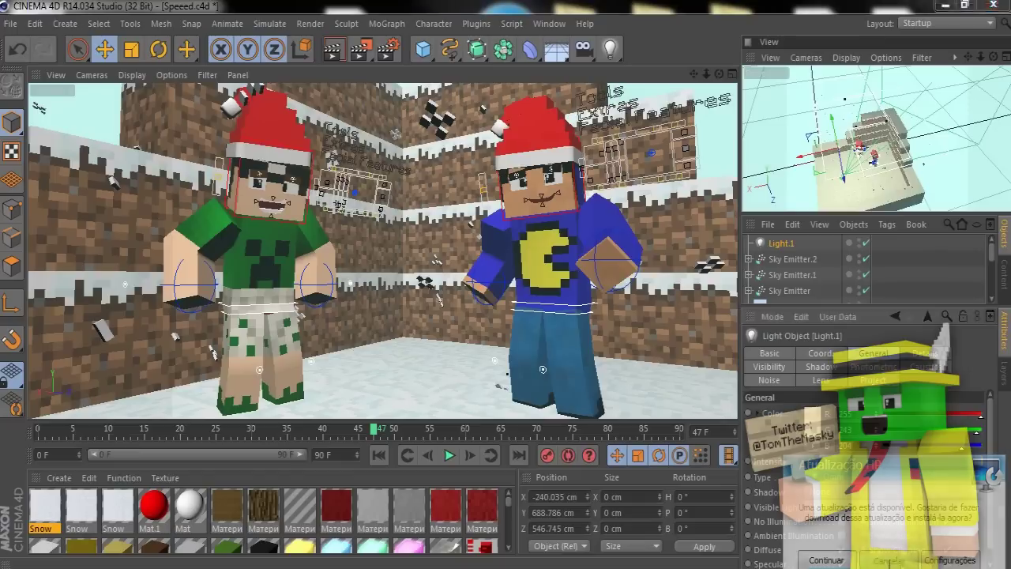
pyautogui.click(811, 413)
pyautogui.moveTo(795, 357); pyautogui.dragTo(752, 363)
pyautogui.click(784, 493)
pyautogui.click(812, 413)
pyautogui.click(784, 494)
# Raise the light to about X -477, Y 1614 cm and set its intensity to 200%
pyautogui.moveTo(834, 135); pyautogui.dragTo(834, 125)
pyautogui.moveTo(994, 58); pyautogui.dragTo(963, 75)
pyautogui.moveTo(851, 162); pyautogui.dragTo(905, 150)
pyautogui.moveTo(908, 144); pyautogui.dragTo(922, 84)
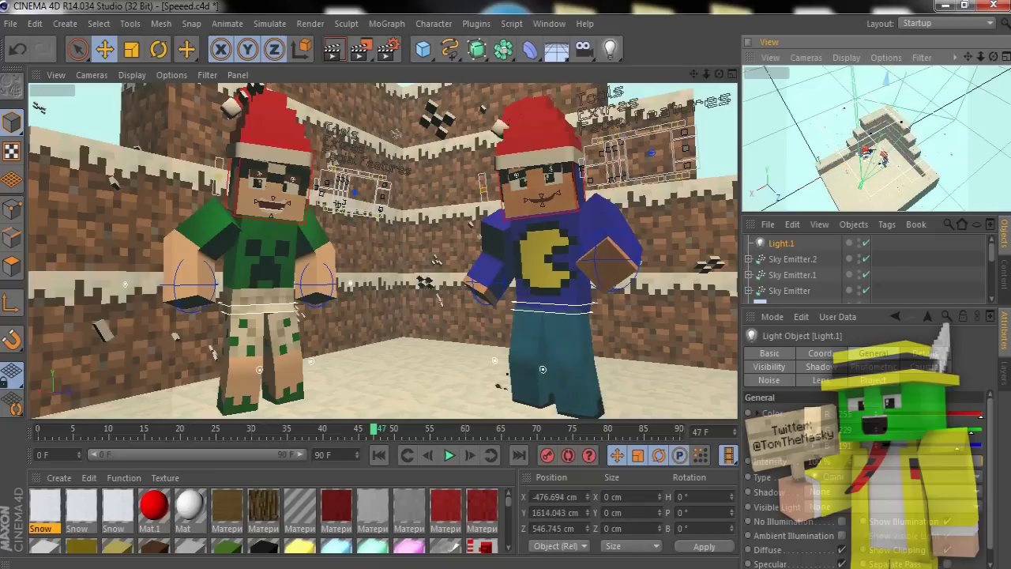
pyautogui.doubleClick(818, 461)
pyautogui.write('200')
pyautogui.press('Return')
# Shift the light higher and outward, to about X 151, Y 1929, Z 562 cm
pyautogui.moveTo(994, 58); pyautogui.dragTo(960, 63)
pyautogui.moveTo(853, 86); pyautogui.dragTo(859, 113)
pyautogui.moveTo(993, 58); pyautogui.dragTo(960, 39)
pyautogui.moveTo(938, 74); pyautogui.dragTo(863, 77)
pyautogui.moveTo(968, 58)
pyautogui.mouseDown()
pyautogui.moveTo(962, 69)
pyautogui.moveTo(997, 64)
pyautogui.moveTo(972, 68)
pyautogui.mouseUp()
pyautogui.moveTo(718, 75); pyautogui.dragTo(718, 77)
pyautogui.moveTo(981, 57)
pyautogui.mouseDown()
pyautogui.moveTo(957, 59)
pyautogui.moveTo(988, 67)
pyautogui.mouseUp()
pyautogui.moveTo(894, 130); pyautogui.dragTo(910, 132)
pyautogui.moveTo(885, 86); pyautogui.dragTo(885, 77)
# Add a Sun light, and try a Physical Sky and delete it again
pyautogui.moveTo(607, 53); pyautogui.dragTo(742, 130)
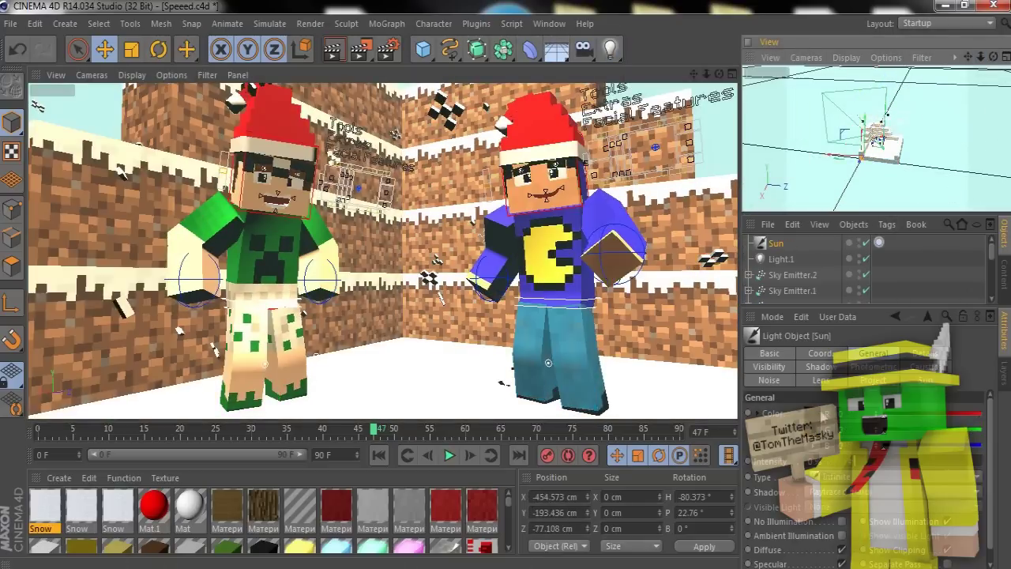
pyautogui.moveTo(557, 52); pyautogui.dragTo(698, 72)
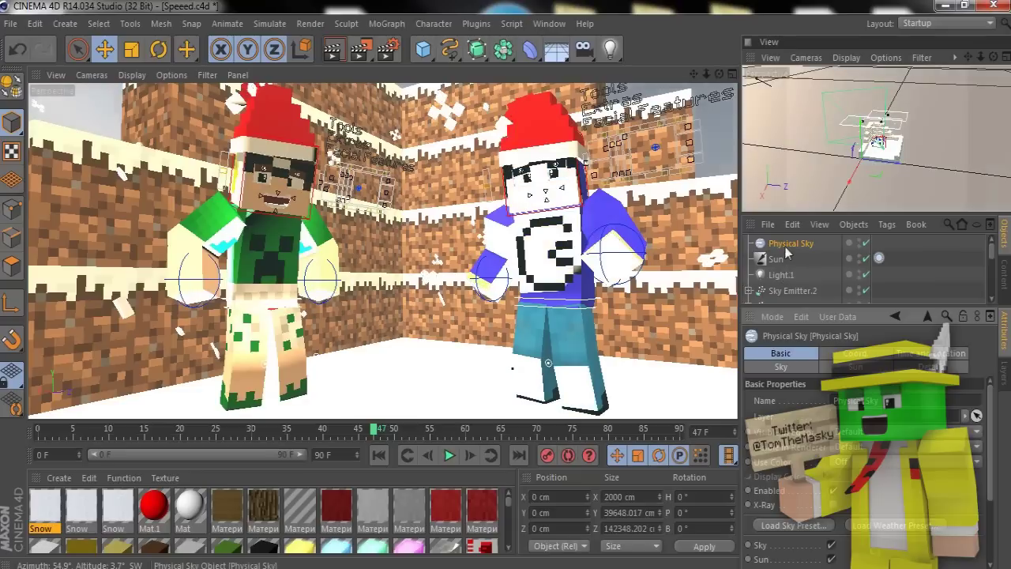
pyautogui.click(800, 368)
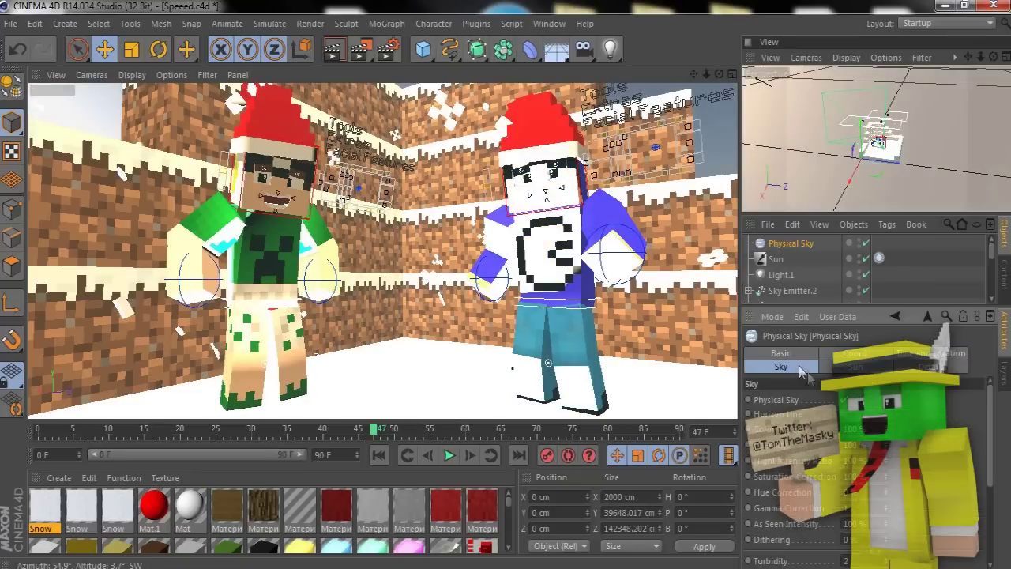
pyautogui.click(791, 355)
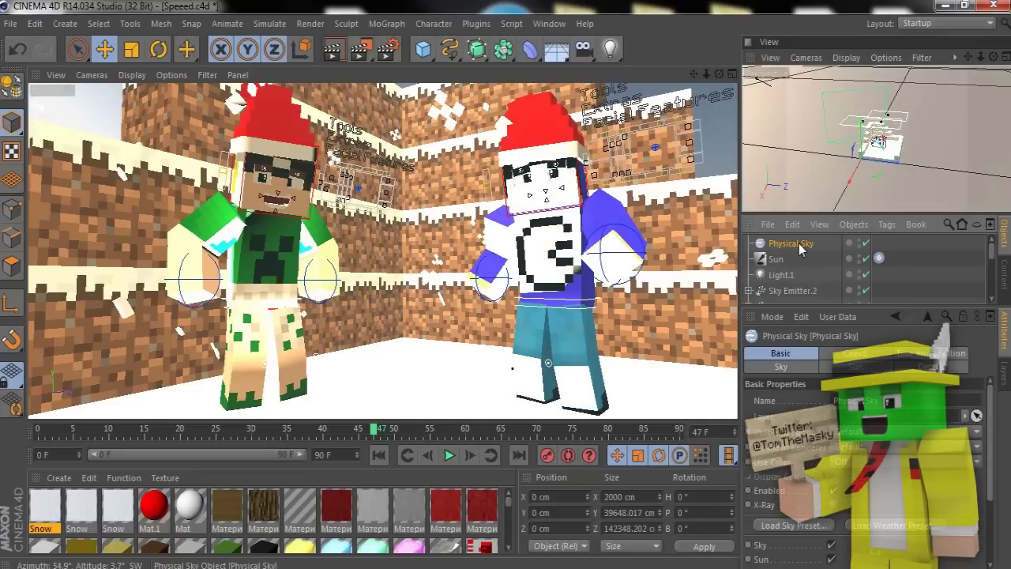
pyautogui.press('Delete')
# Add the Ambient Occlusion, Global Illumination, Cel Renderer and Color Correction effects to the render settings, with Cel Renderer disabled
pyautogui.click(386, 50)
pyautogui.click(96, 287)
pyautogui.click(142, 232)
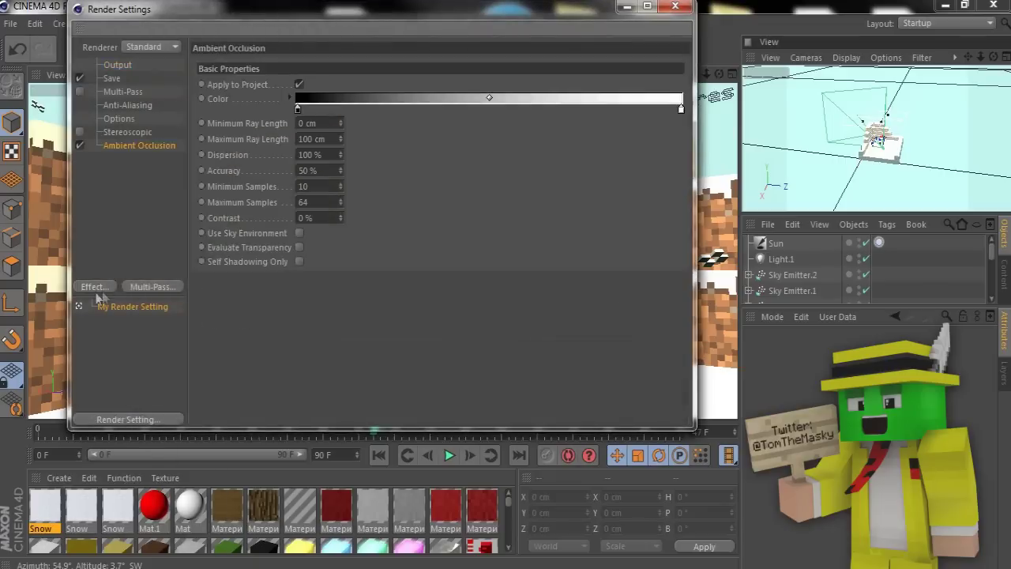
pyautogui.click(96, 289)
pyautogui.click(142, 340)
pyautogui.click(98, 287)
pyautogui.click(142, 281)
pyautogui.click(104, 282)
pyautogui.click(145, 294)
pyautogui.click(145, 151)
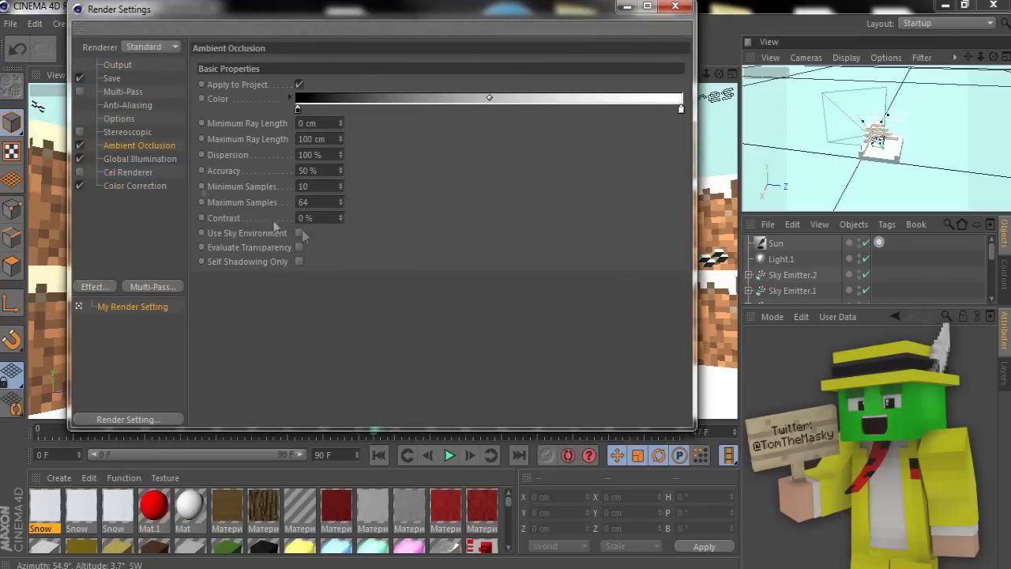
# Choose the render's anti-aliasing mode, then set the output width to 1280 pixels and enter a new height
pyautogui.click(133, 106)
pyautogui.click(373, 64)
pyautogui.click(347, 111)
pyautogui.click(119, 66)
pyautogui.moveTo(297, 80); pyautogui.dragTo(213, 82)
pyautogui.moveTo(296, 98); pyautogui.dragTo(245, 93)
pyautogui.write('7250')
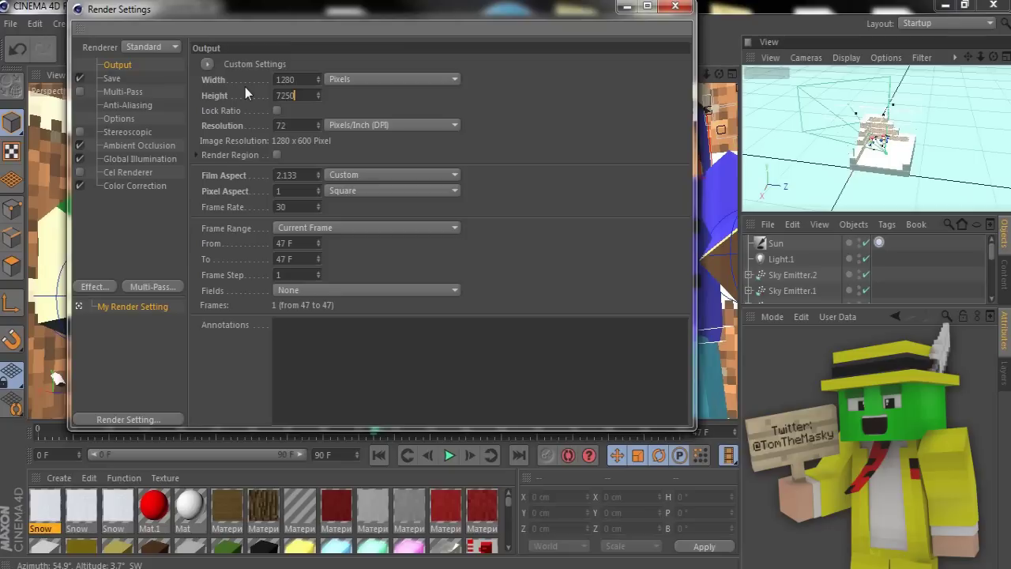
# Choose the render's file format, set its output file name to Imagem and close the render settings
pyautogui.click(113, 79)
pyautogui.click(327, 111)
pyautogui.click(332, 304)
pyautogui.click(671, 93)
pyautogui.click(122, 132)
pyautogui.click(209, 317)
pyautogui.write('Imagem')
pyautogui.press('Return')
pyautogui.click(675, 7)
# Reframe the camera view on both characters and test-render the scene
pyautogui.moveTo(706, 74); pyautogui.dragTo(647, 74)
pyautogui.click(365, 49)
pyautogui.click(403, 72)
pyautogui.moveTo(508, 502); pyautogui.dragTo(509, 499)
pyautogui.doubleClick(300, 506)
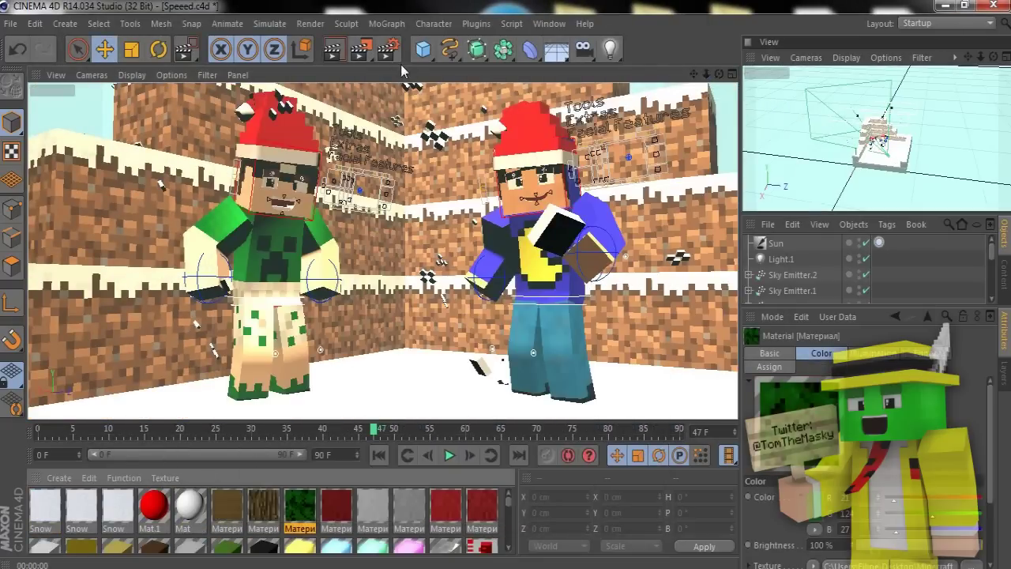
pyautogui.hotkey('shift', 'r')
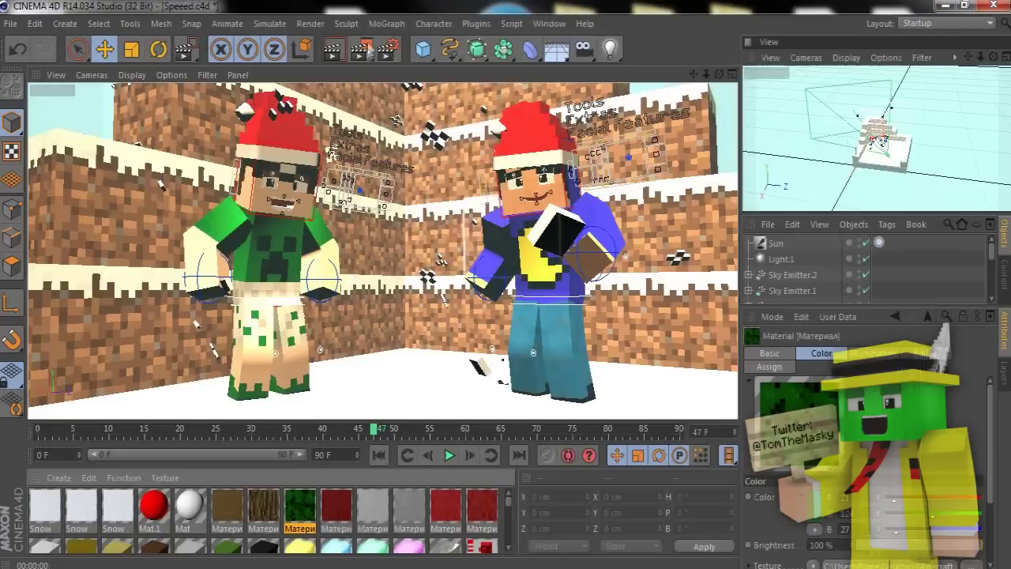
pyautogui.hotkey('ctrl', 'r')
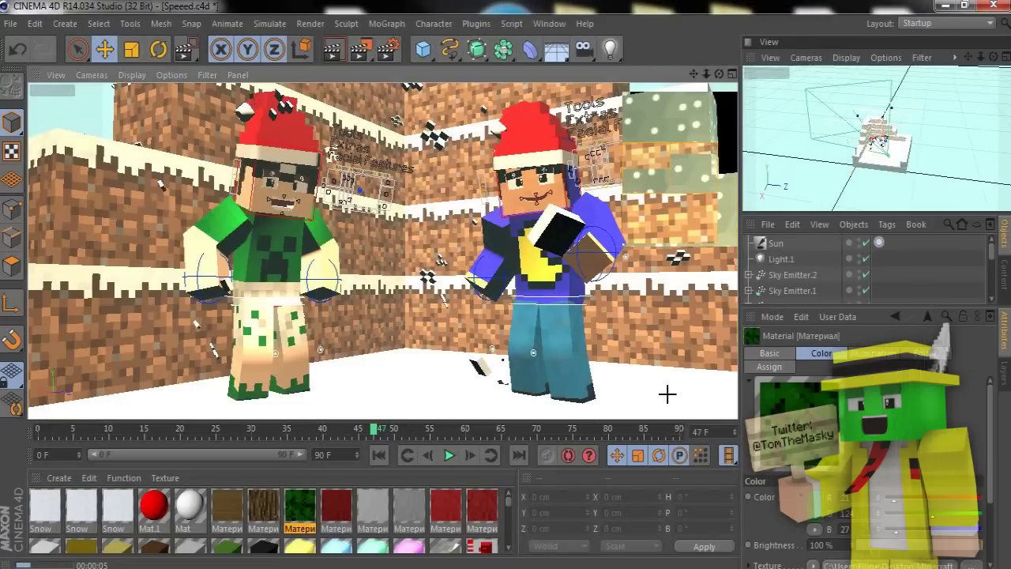
pyautogui.click(390, 47)
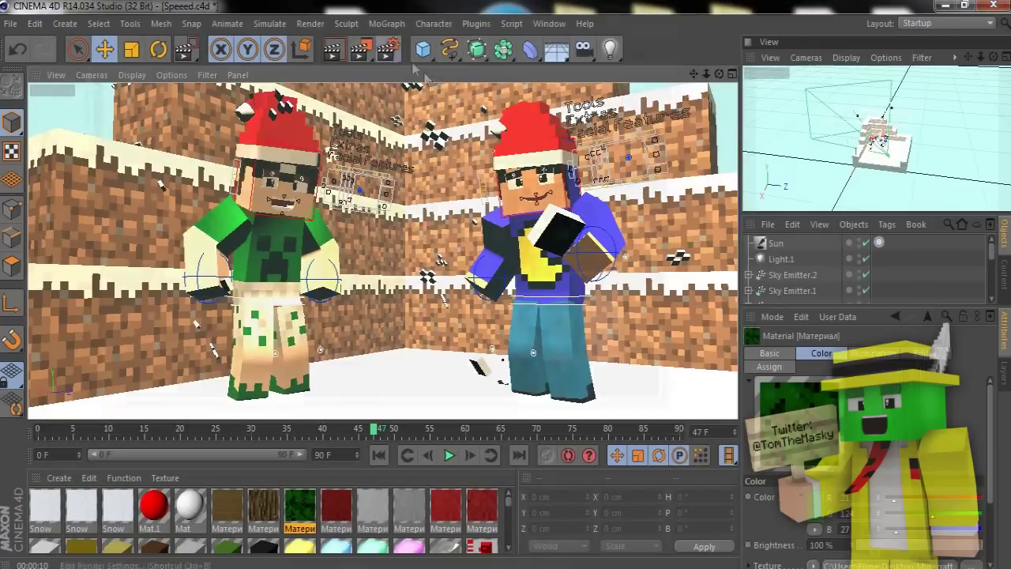
pyautogui.click(388, 49)
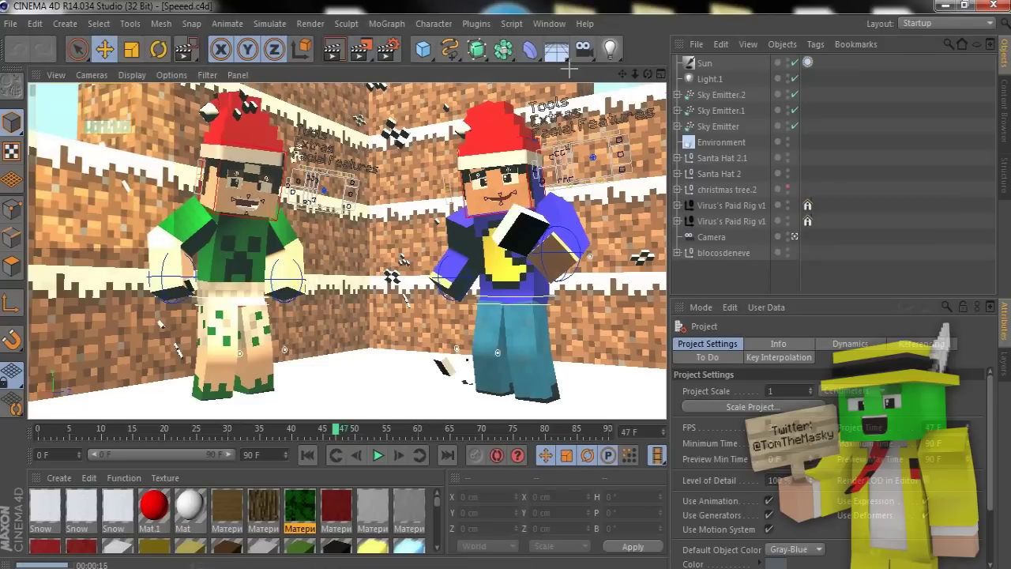
# Delete the Sun light and change the Environment object's fog distance
pyautogui.click(708, 65)
pyautogui.press('Delete')
pyautogui.click(710, 131)
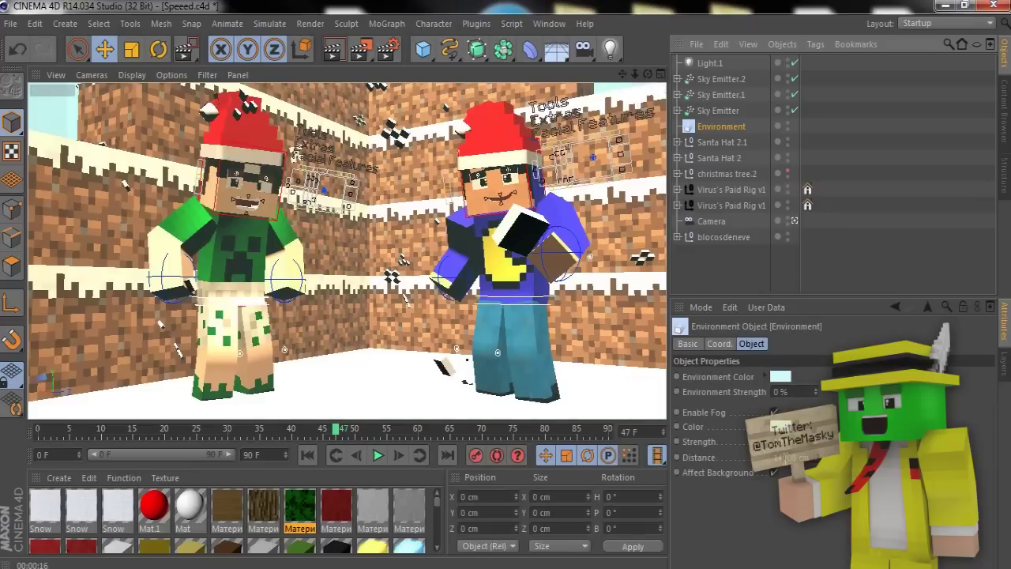
pyautogui.click(784, 458)
pyautogui.press('BackSpace')
pyautogui.press('Return')
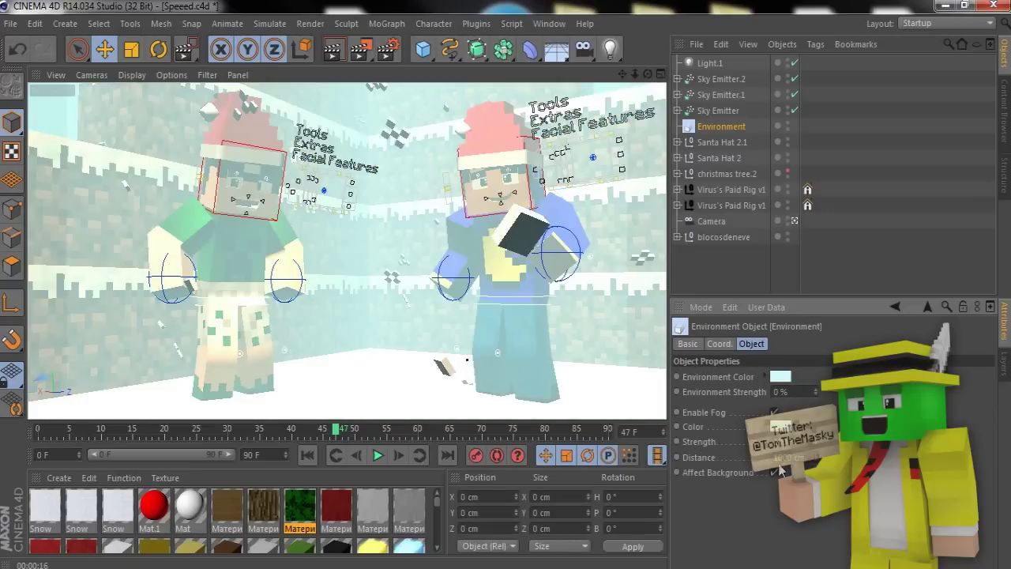
pyautogui.write('7')
pyautogui.press('Return')
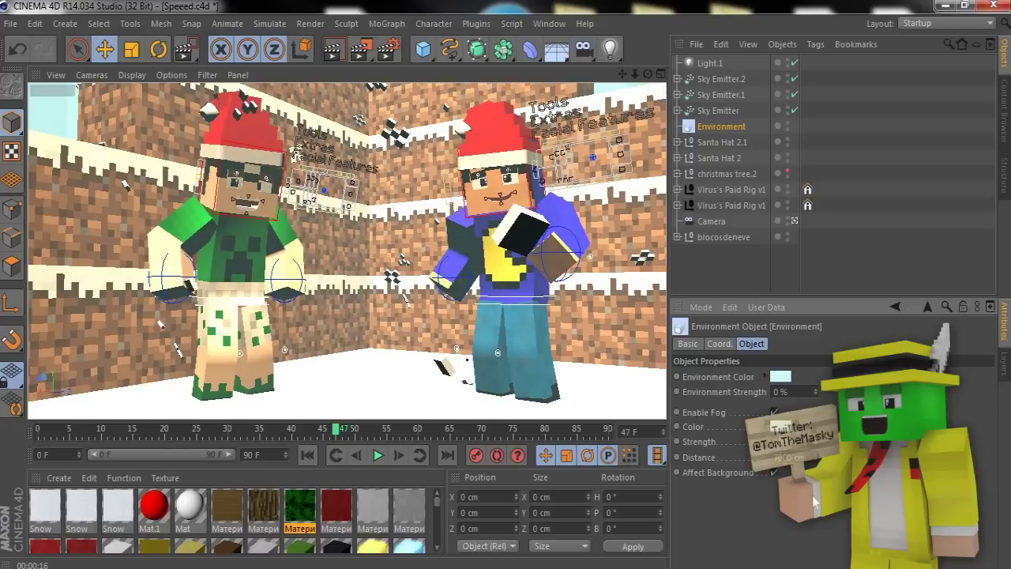
# Retint the remaining light a pale cream with hue 42° and saturation about 13%
pyautogui.click(710, 63)
pyautogui.click(739, 390)
pyautogui.click(759, 325)
pyautogui.moveTo(679, 337); pyautogui.dragTo(670, 334)
pyautogui.click(711, 460)
pyautogui.click(744, 397)
pyautogui.click(730, 339)
pyautogui.click(678, 349)
pyautogui.click(709, 476)
# Set the light's color to a pale green with hue 84°, saturation about 16.5% and value 100%
pyautogui.click(742, 397)
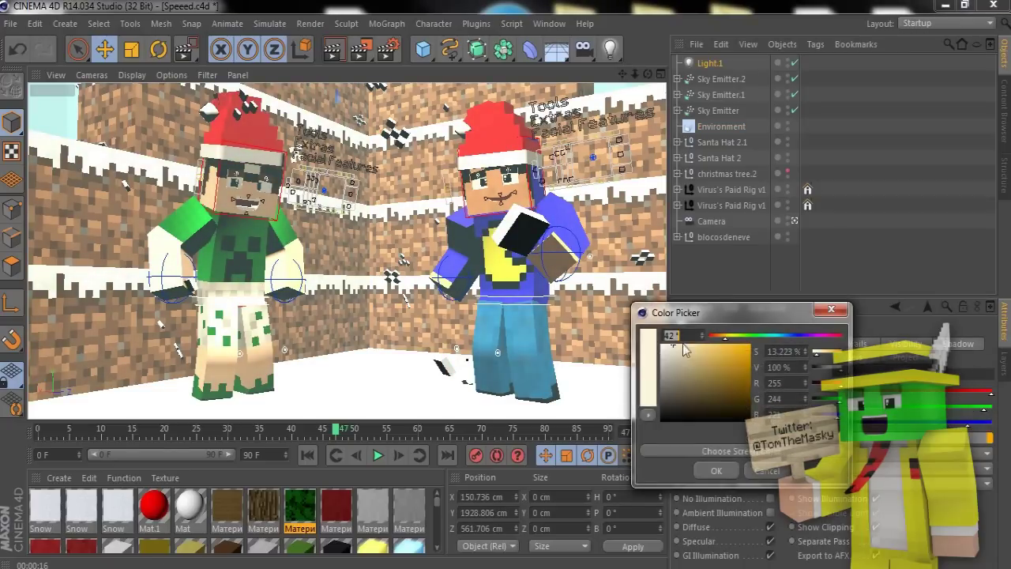
pyautogui.click(717, 470)
pyautogui.click(744, 404)
pyautogui.click(743, 346)
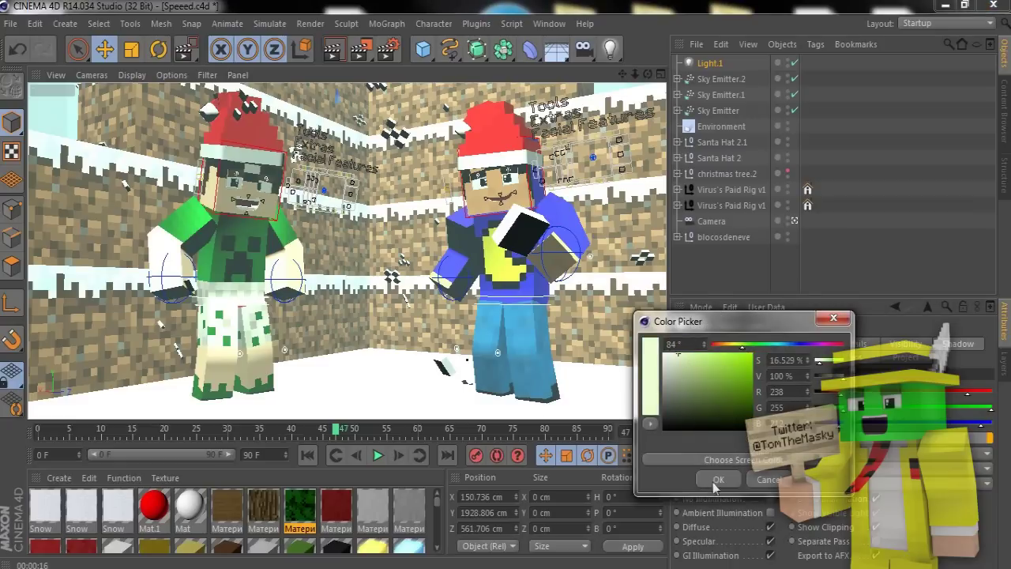
pyautogui.click(716, 479)
# Set the light's shadow type to Raytraced (Hard) and look through its visible light options
pyautogui.click(897, 345)
pyautogui.click(798, 358)
pyautogui.click(799, 345)
pyautogui.click(773, 470)
pyautogui.click(774, 516)
pyautogui.click(777, 484)
pyautogui.click(795, 469)
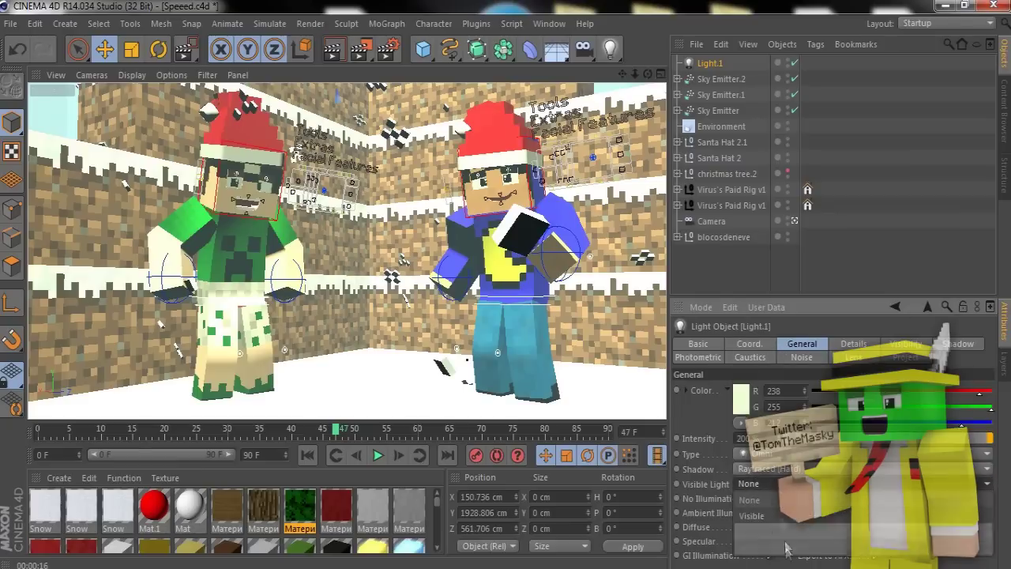
# Switch the light's ambient illumination on and off, and enable No Illumination
pyautogui.click(772, 512)
pyautogui.click(772, 511)
pyautogui.click(773, 500)
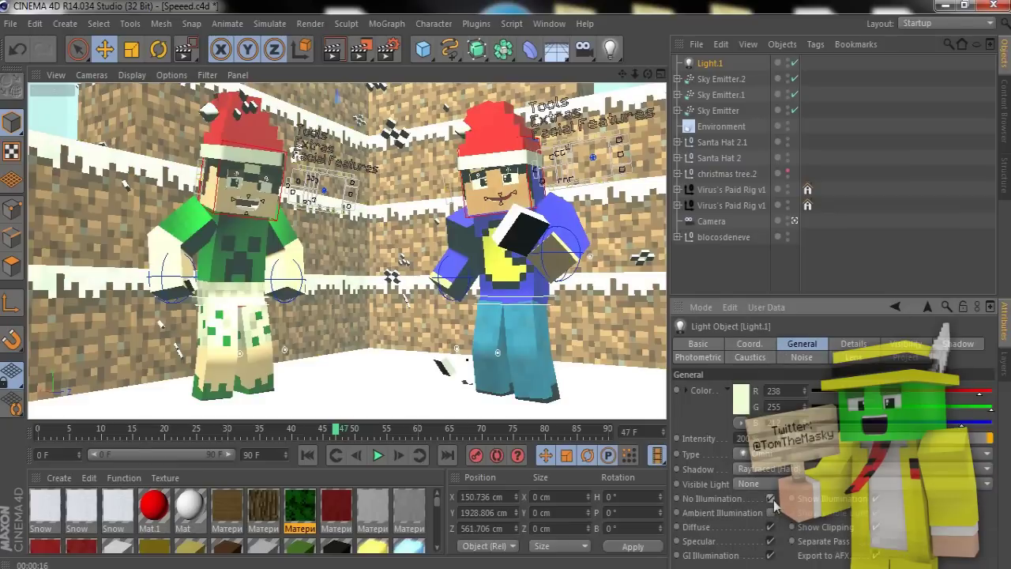